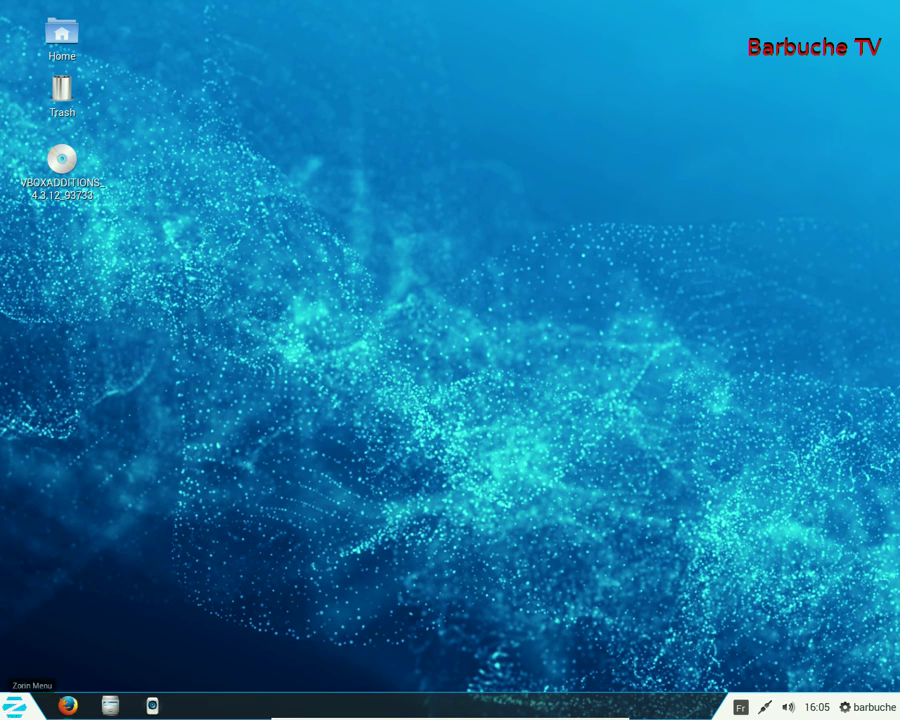
pyautogui.click(888, 710)
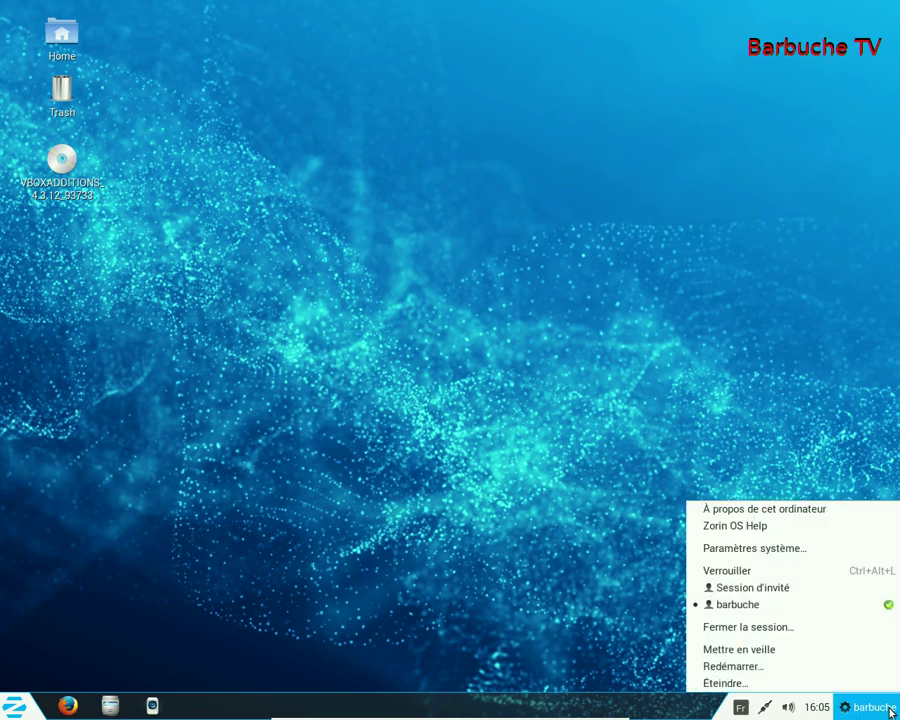
pyautogui.click(848, 710)
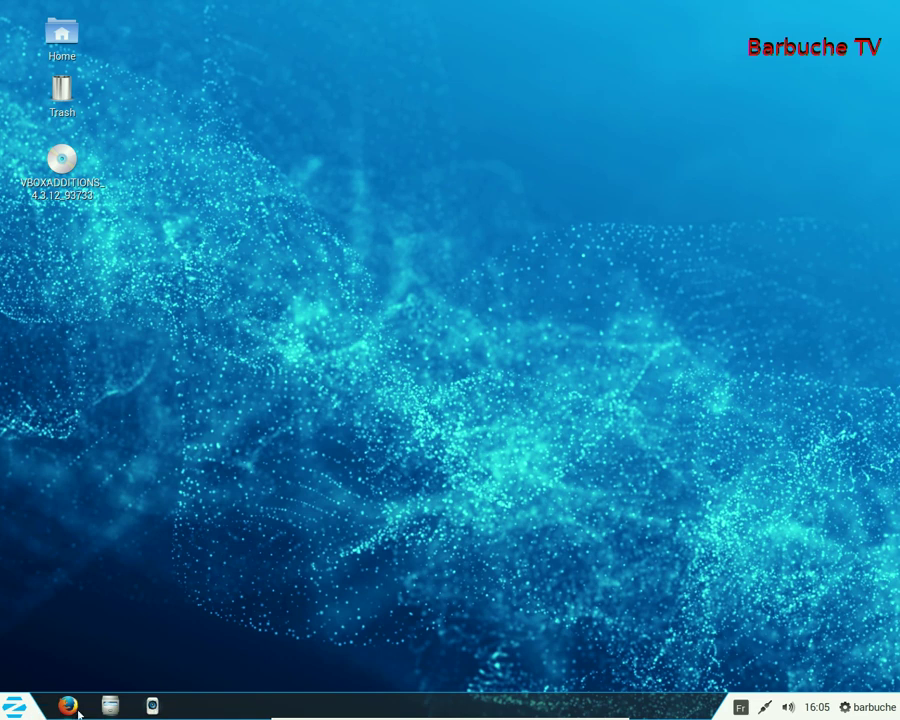
# Launch Zorin Look Changer from the Outils Système applications.
pyautogui.click(14, 707)
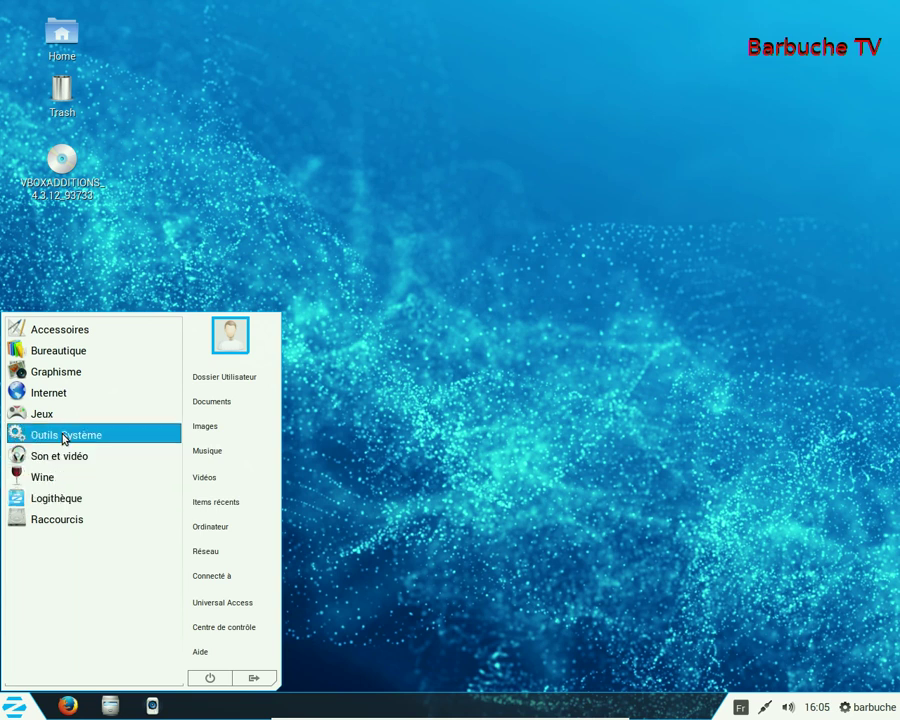
pyautogui.click(66, 374)
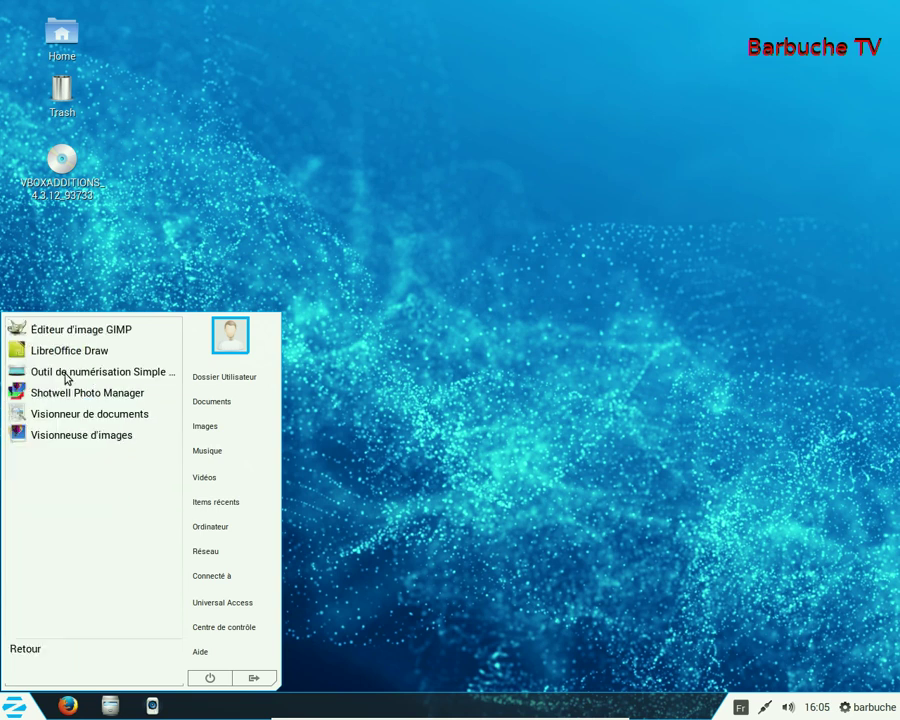
pyautogui.click(66, 652)
pyautogui.click(64, 431)
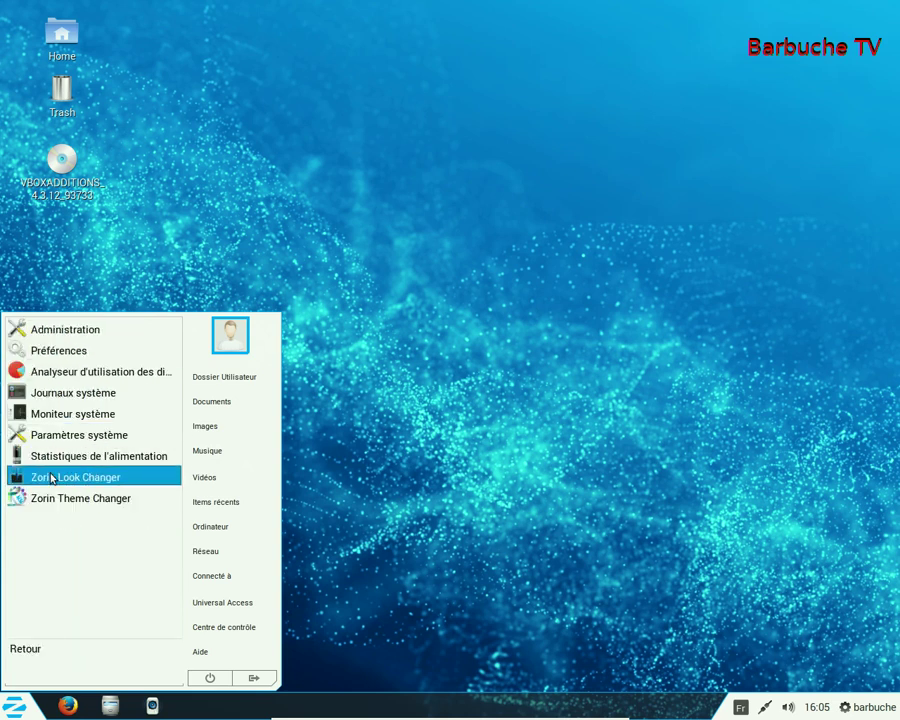
pyautogui.click(52, 478)
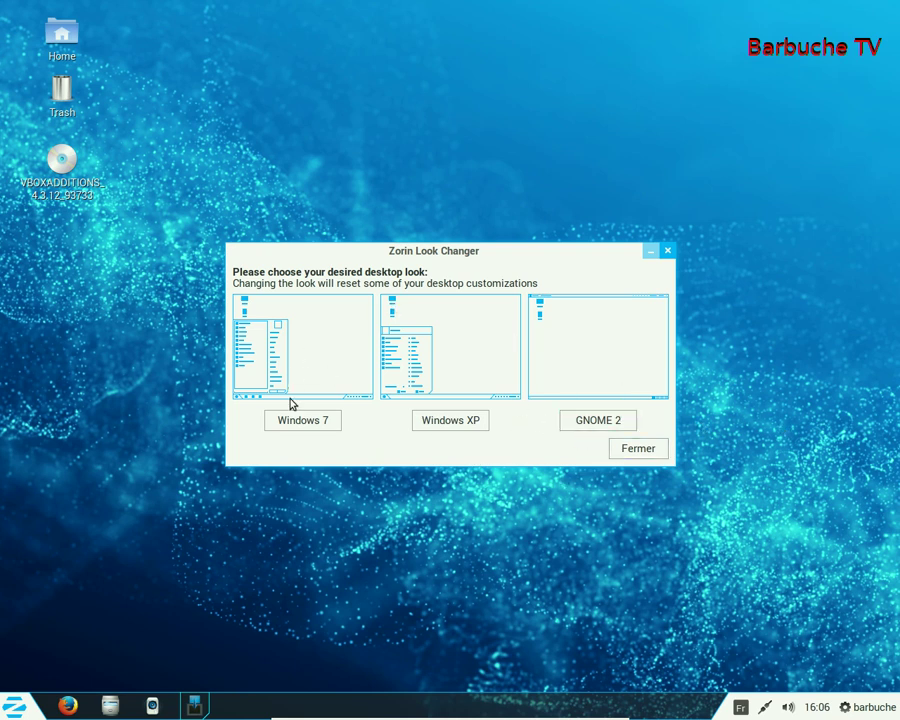
# Switch the desktop look to Windows XP and browse the application categories in its start menu.
pyautogui.click(479, 423)
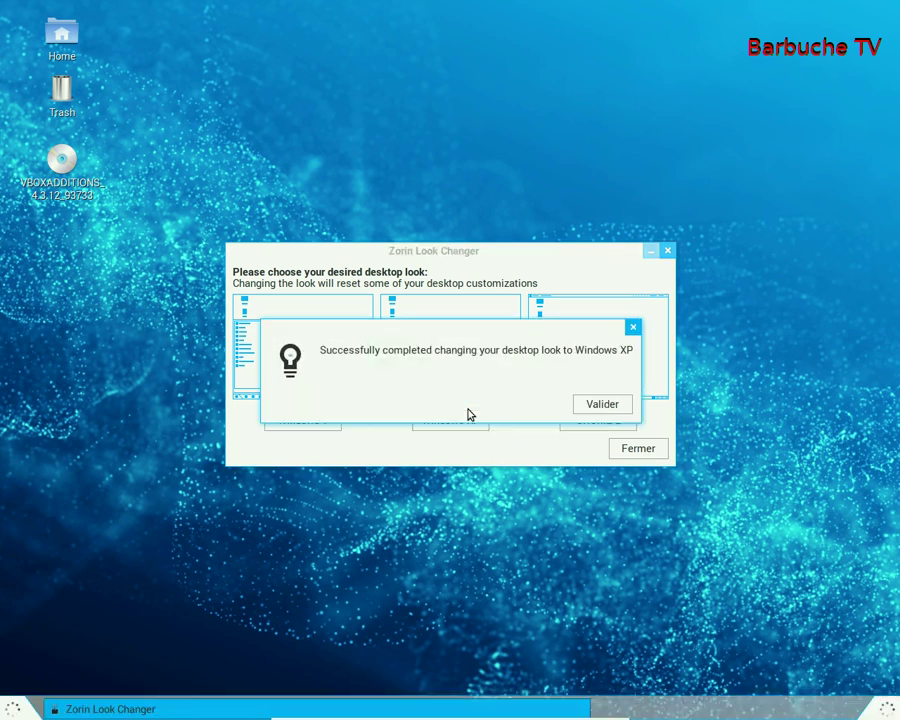
pyautogui.click(625, 404)
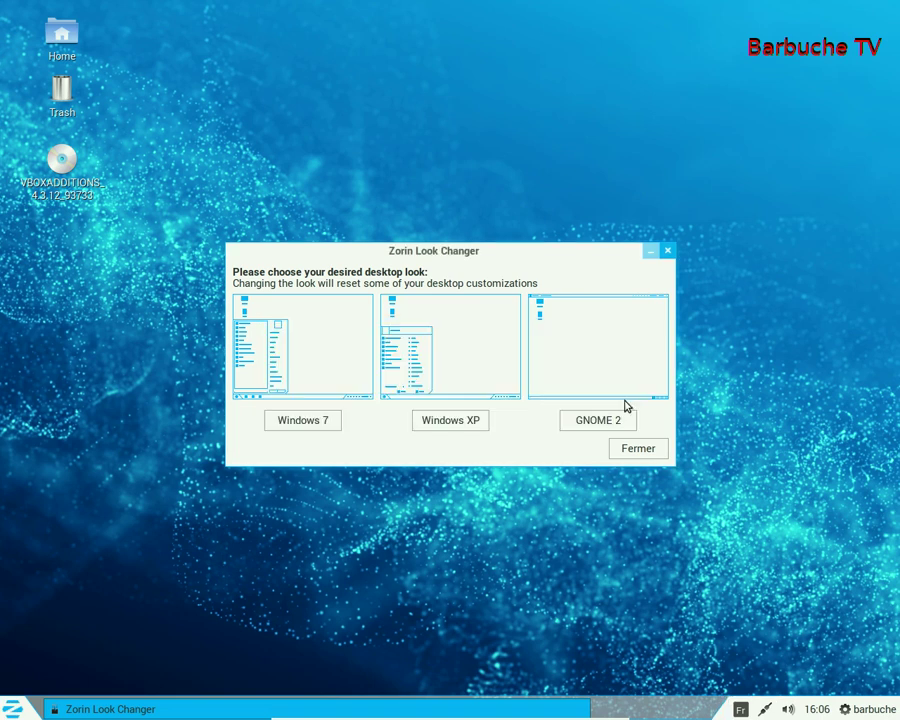
pyautogui.click(14, 701)
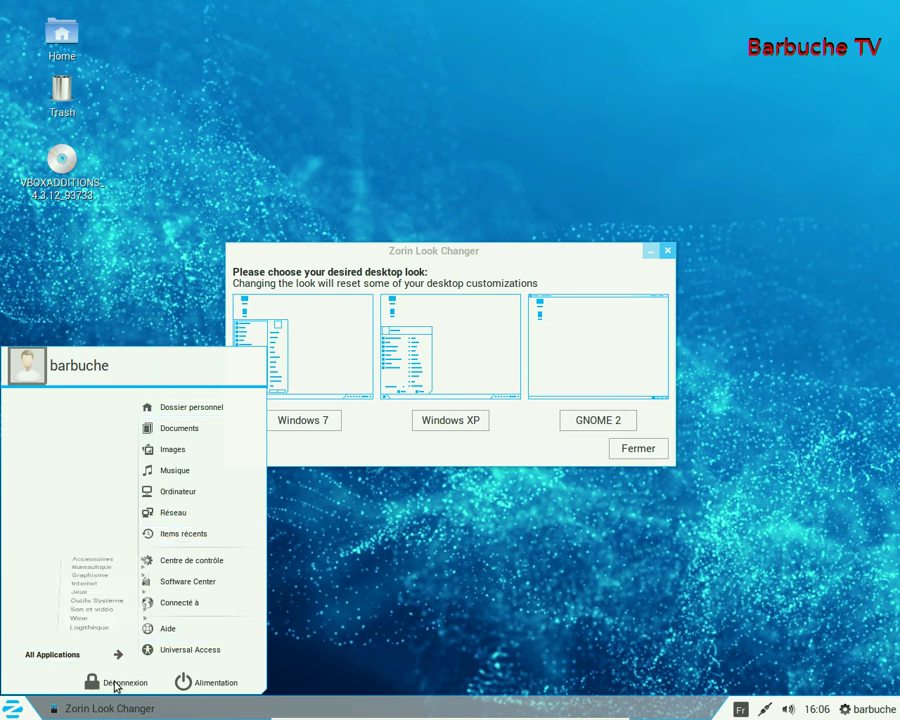
pyautogui.moveTo(155, 566)
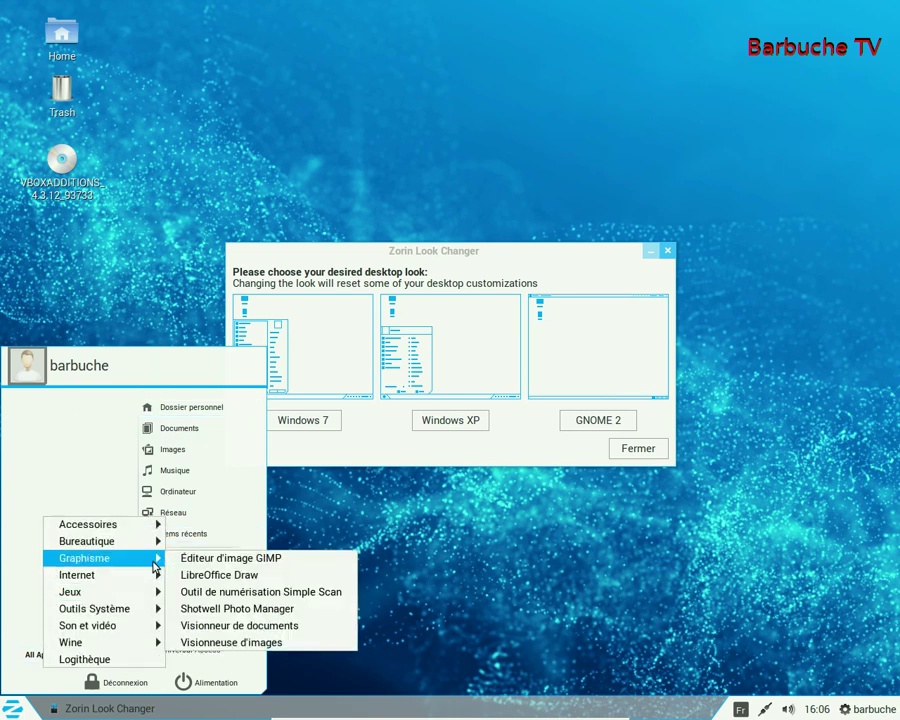
pyautogui.click(378, 447)
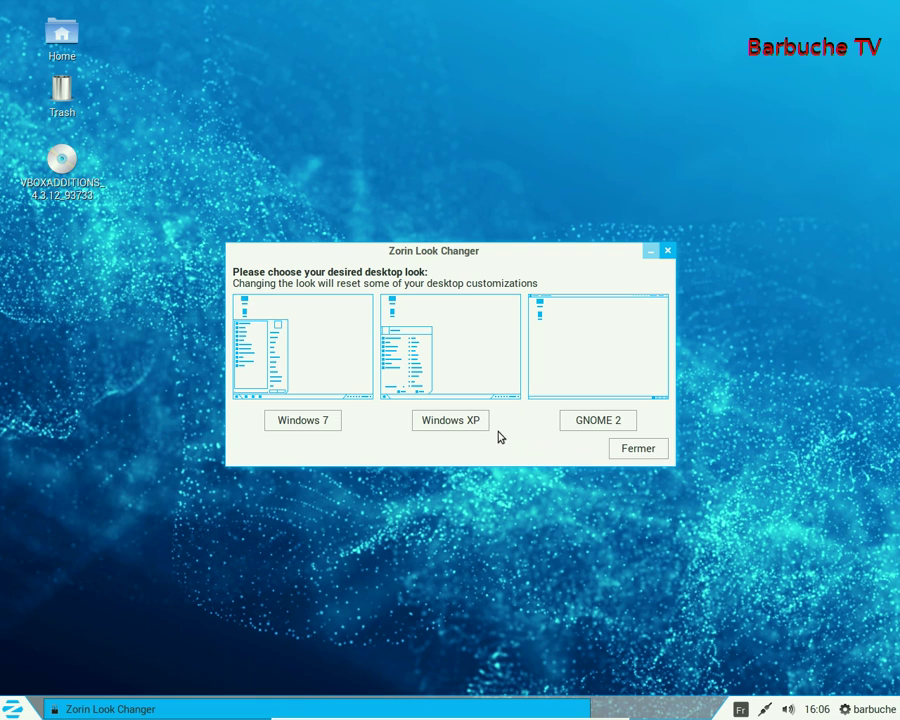
# Switch the desktop look to GNOME 2 and browse its Applications and Raccourcis entries.
pyautogui.click(582, 424)
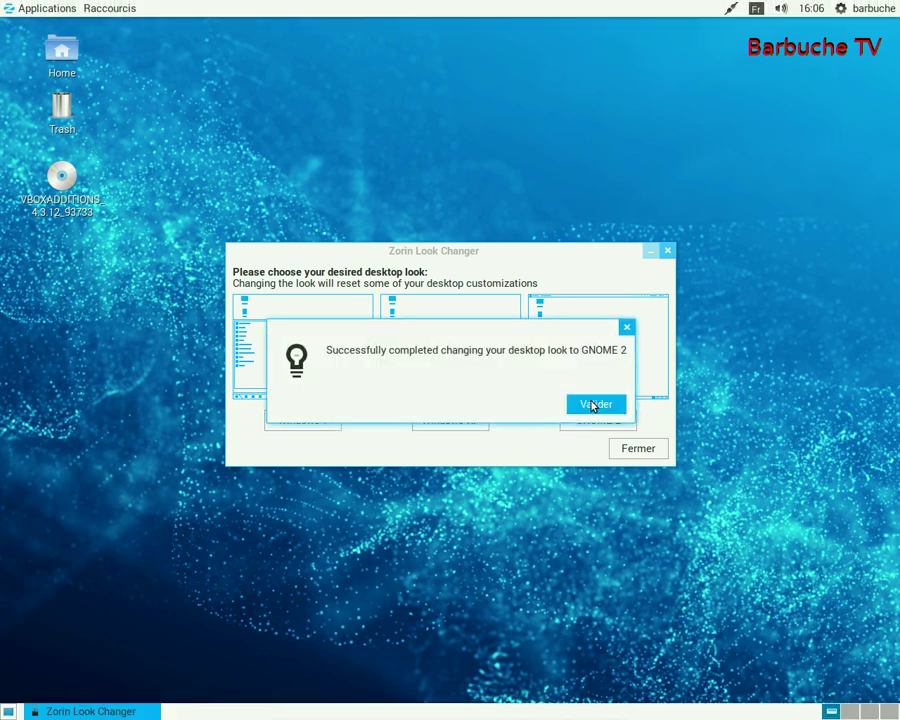
pyautogui.click(590, 403)
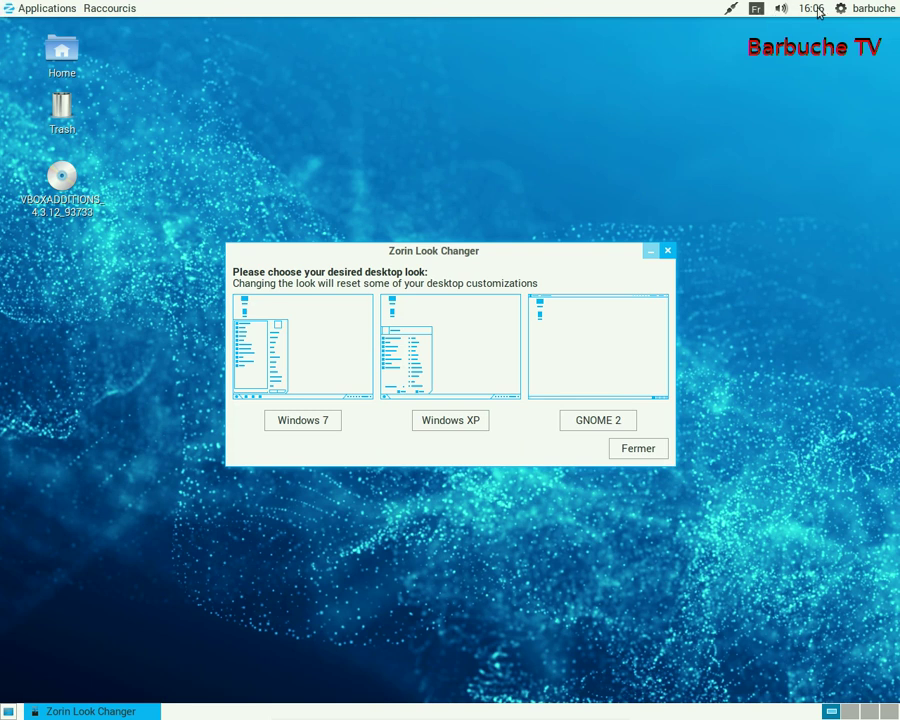
pyautogui.click(62, 9)
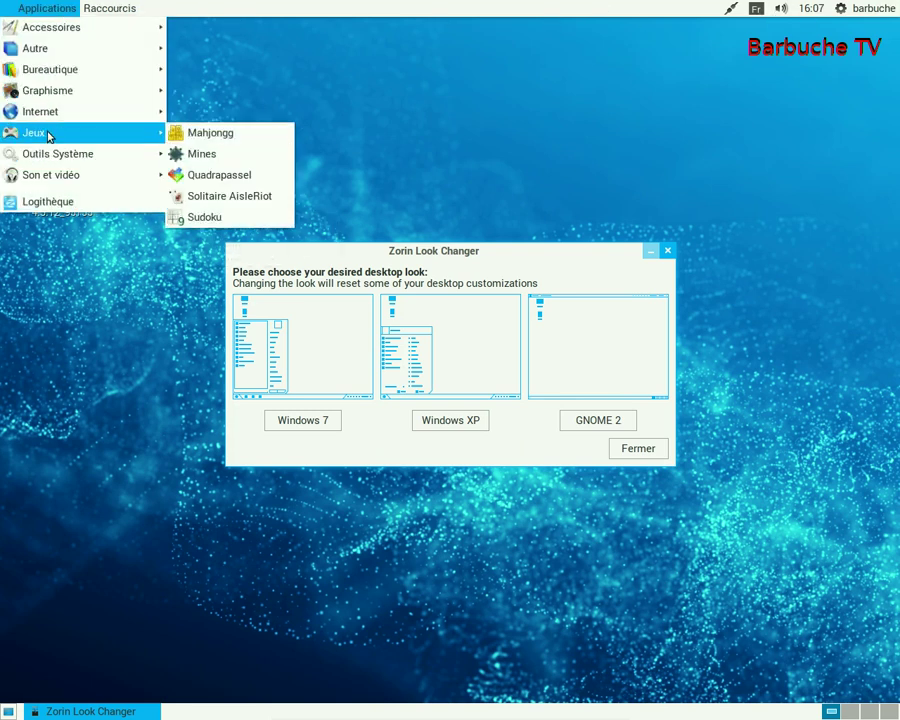
pyautogui.moveTo(99, 67)
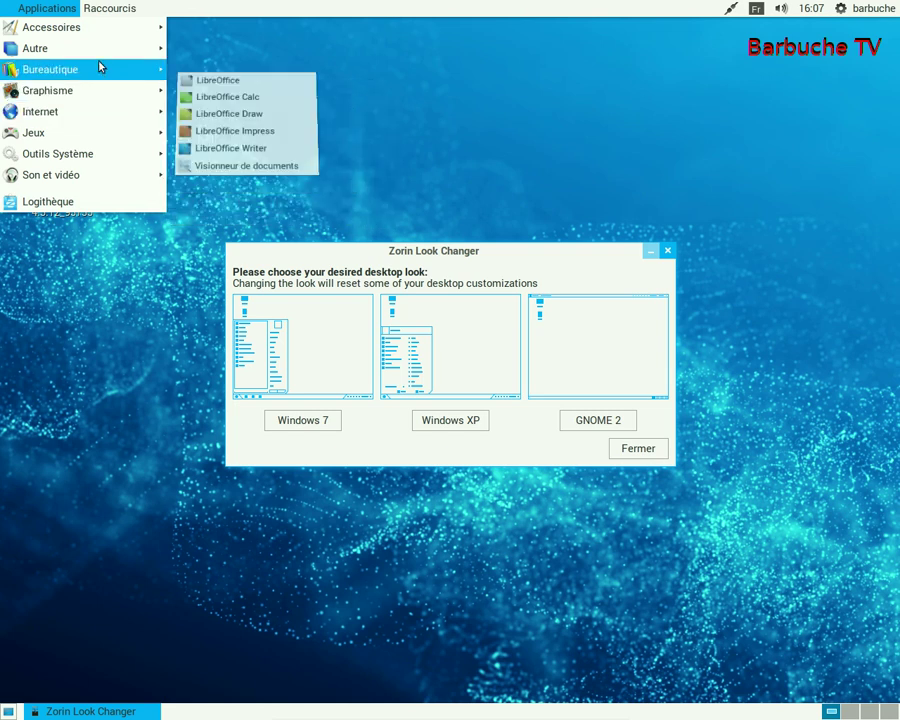
pyautogui.moveTo(105, 9)
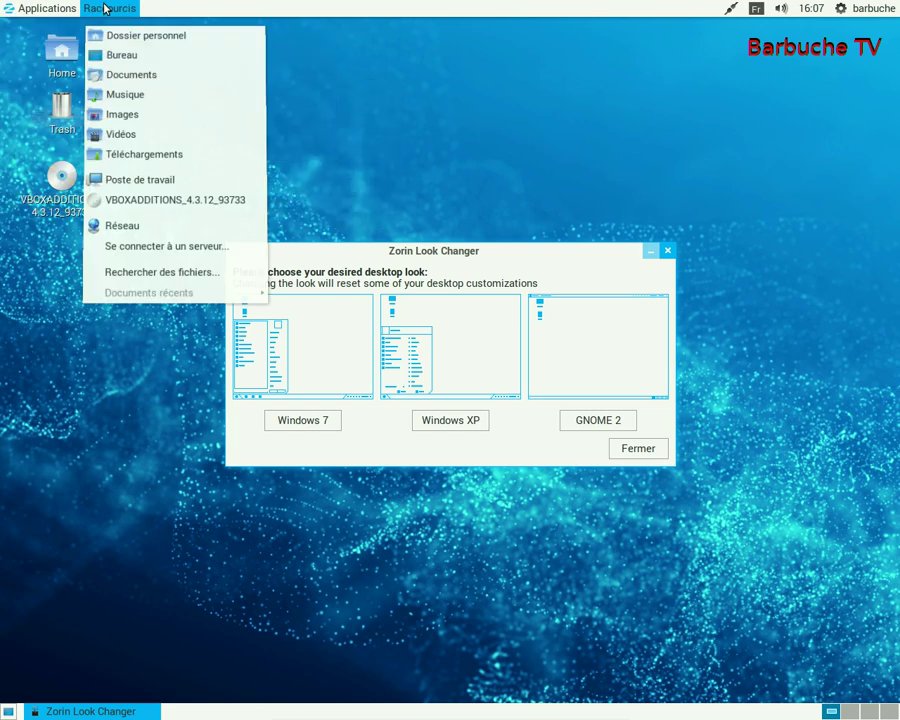
pyautogui.click(518, 459)
# Set the desktop look back to Windows 7 and close Zorin Look Changer.
pyautogui.click(284, 421)
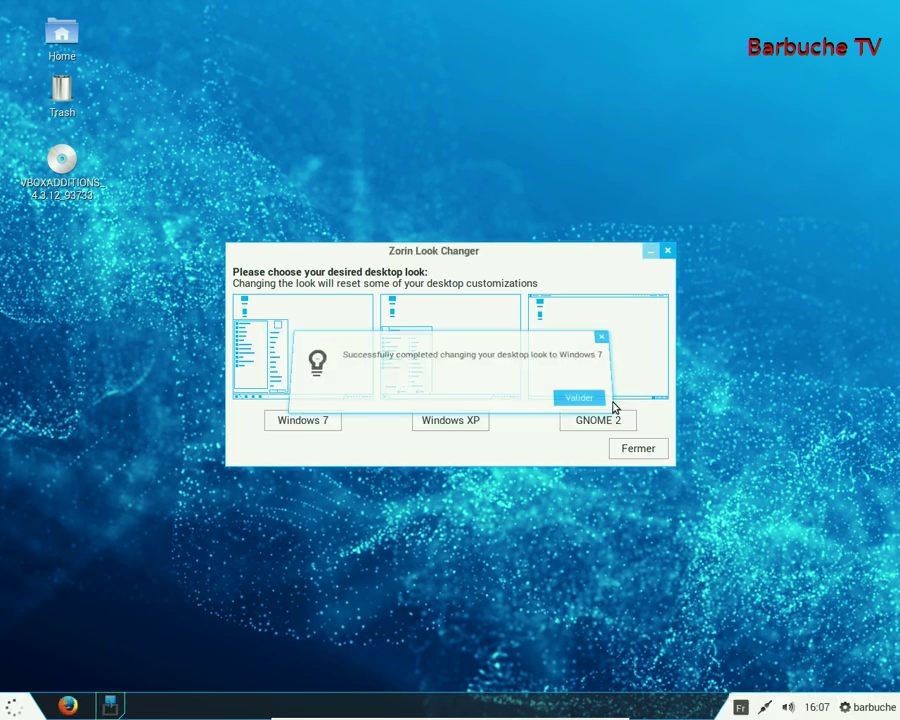
pyautogui.click(612, 406)
pyautogui.click(627, 442)
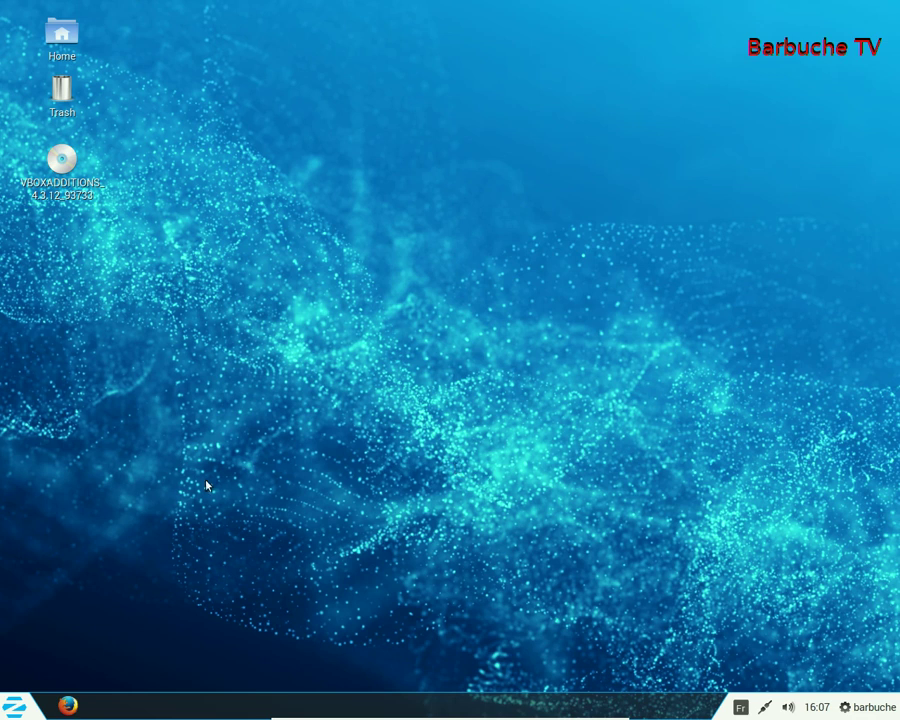
# Launch Zorin Theme Changer from the Outils Système applications.
pyautogui.click(6, 706)
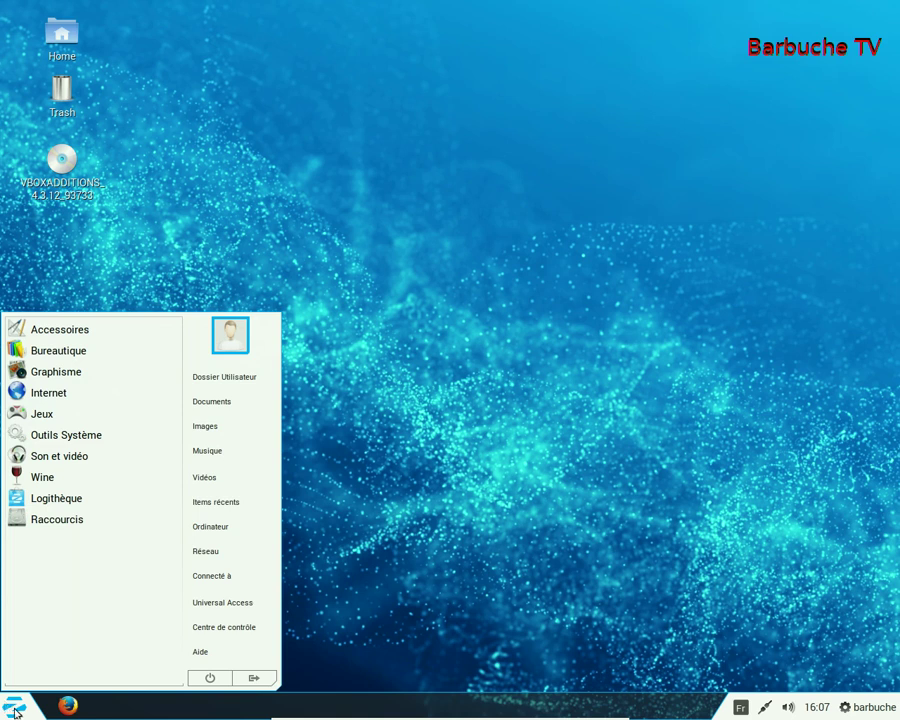
pyautogui.click(17, 712)
pyautogui.click(18, 713)
pyautogui.click(70, 444)
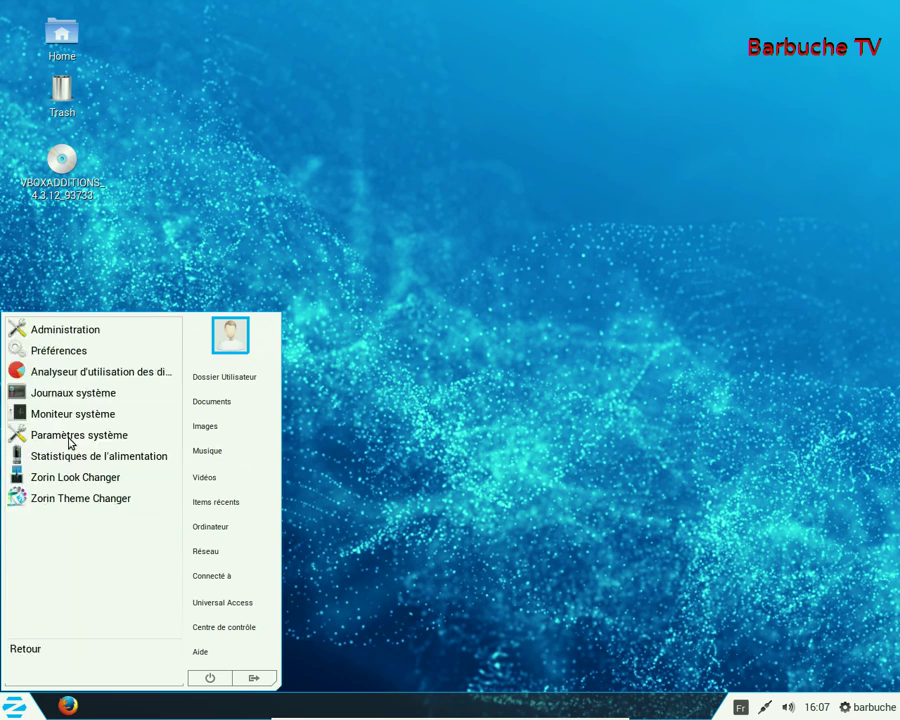
pyautogui.click(60, 498)
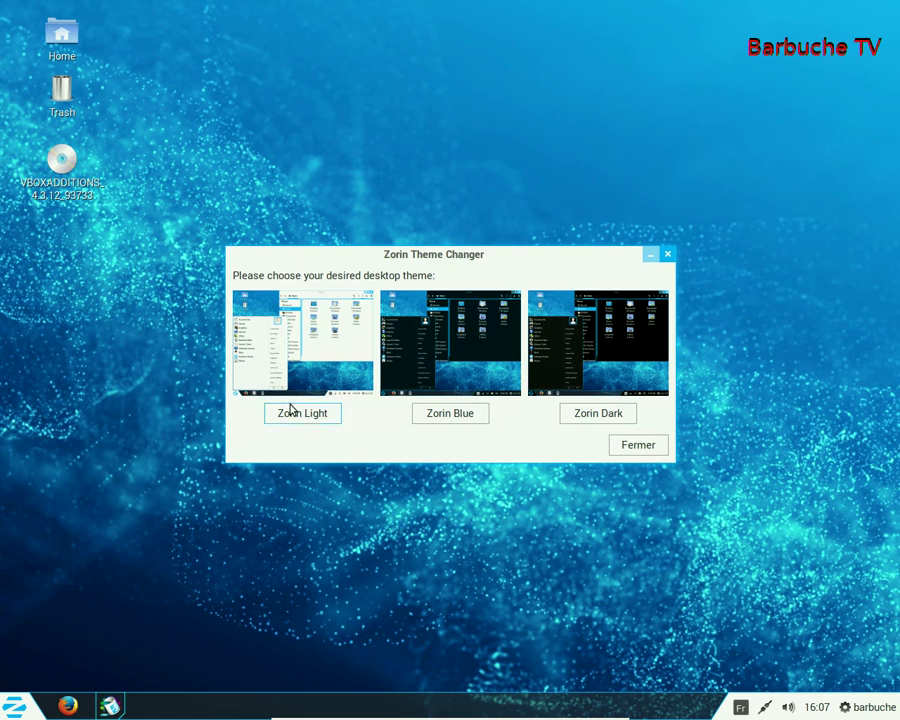
# Apply the Zorin Blue theme and view the main application menu in it.
pyautogui.click(441, 416)
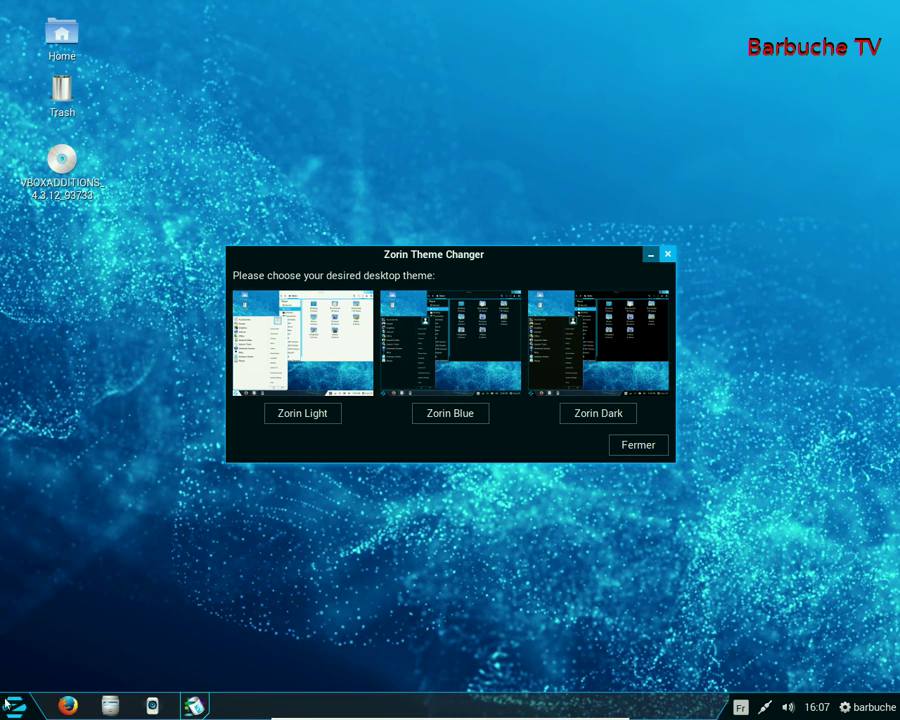
pyautogui.click(14, 706)
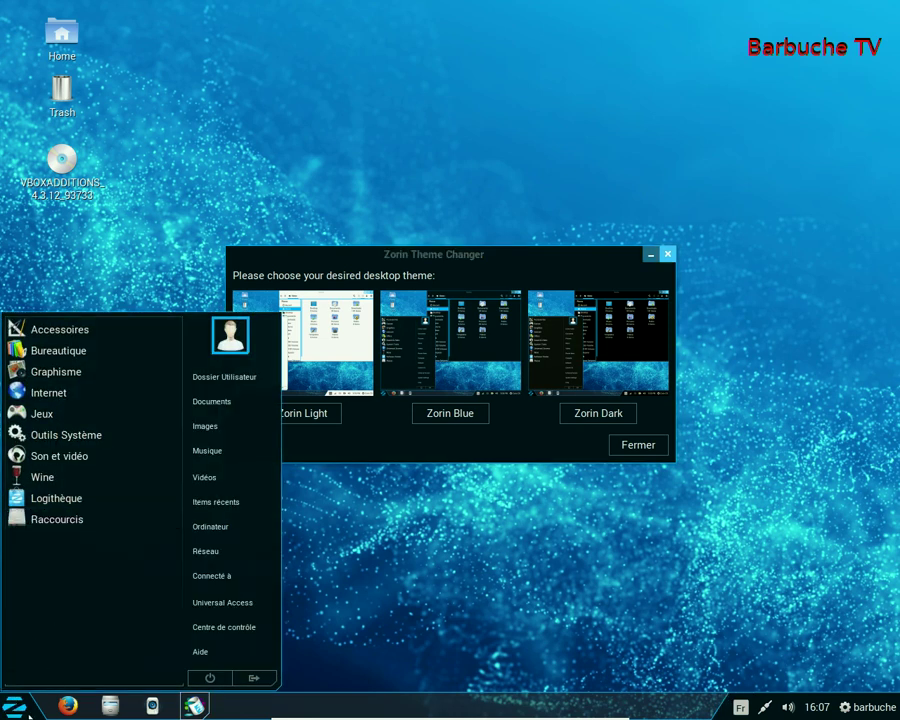
# Apply the Zorin Dark theme and check how the main application menu looks in it.
pyautogui.click(537, 455)
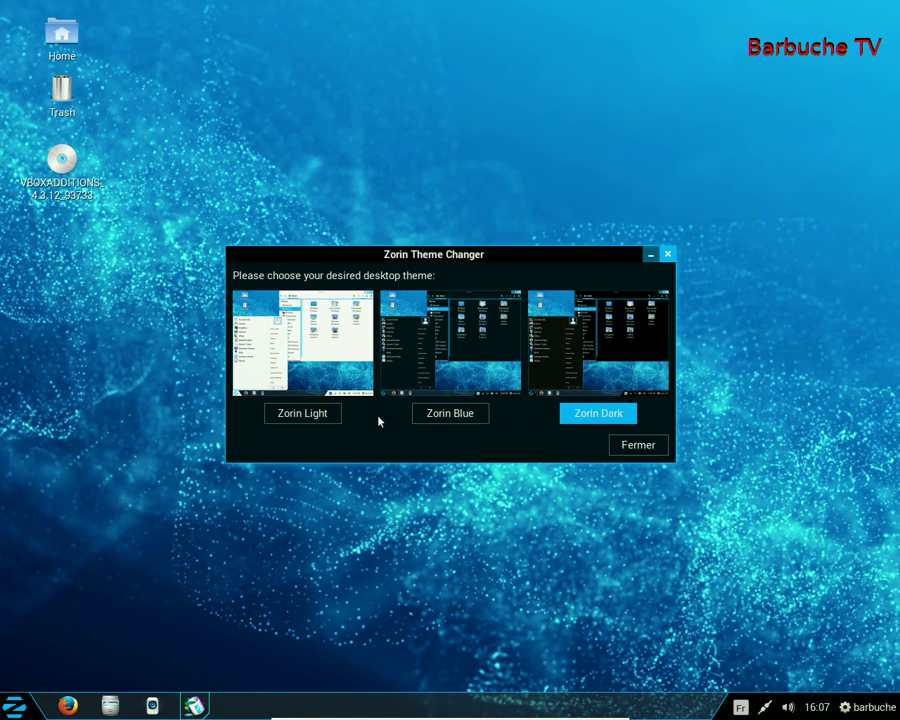
pyautogui.click(14, 710)
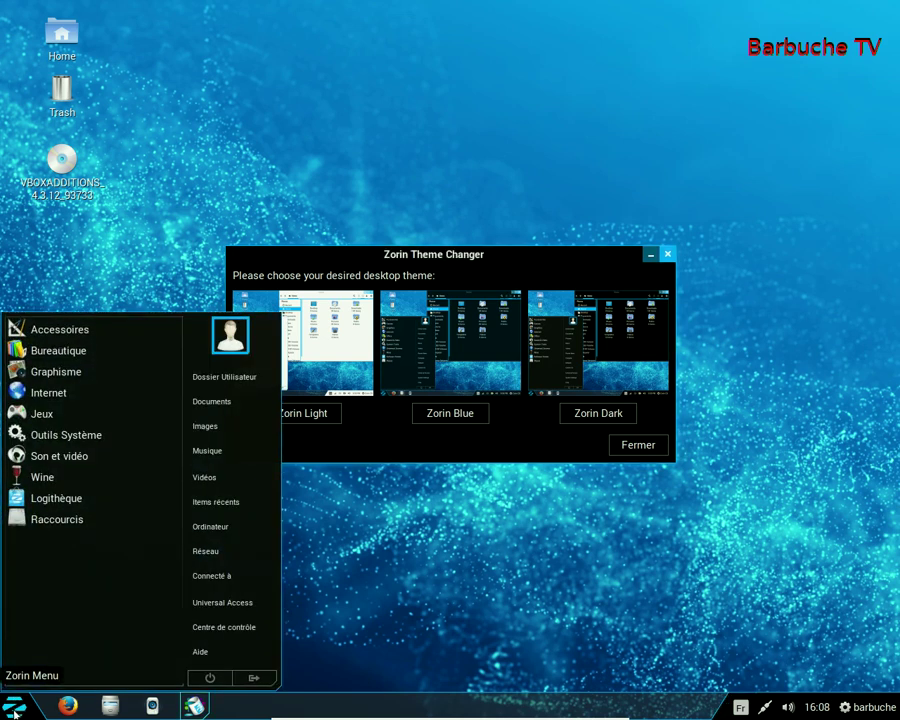
pyautogui.click(14, 712)
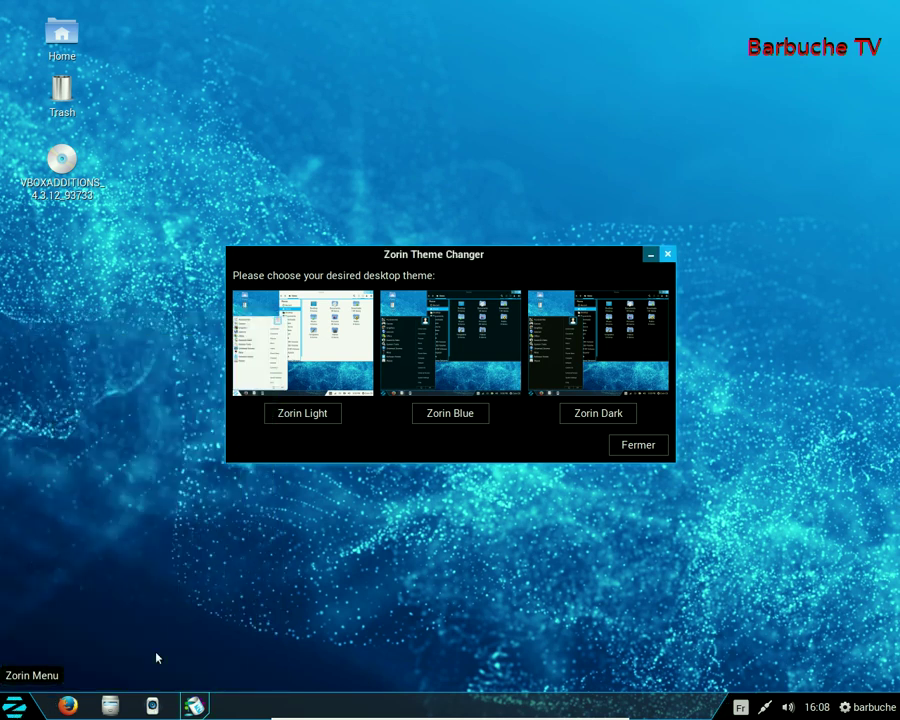
# Set the desktop theme back to Zorin Light and close Zorin Theme Changer.
pyautogui.click(301, 413)
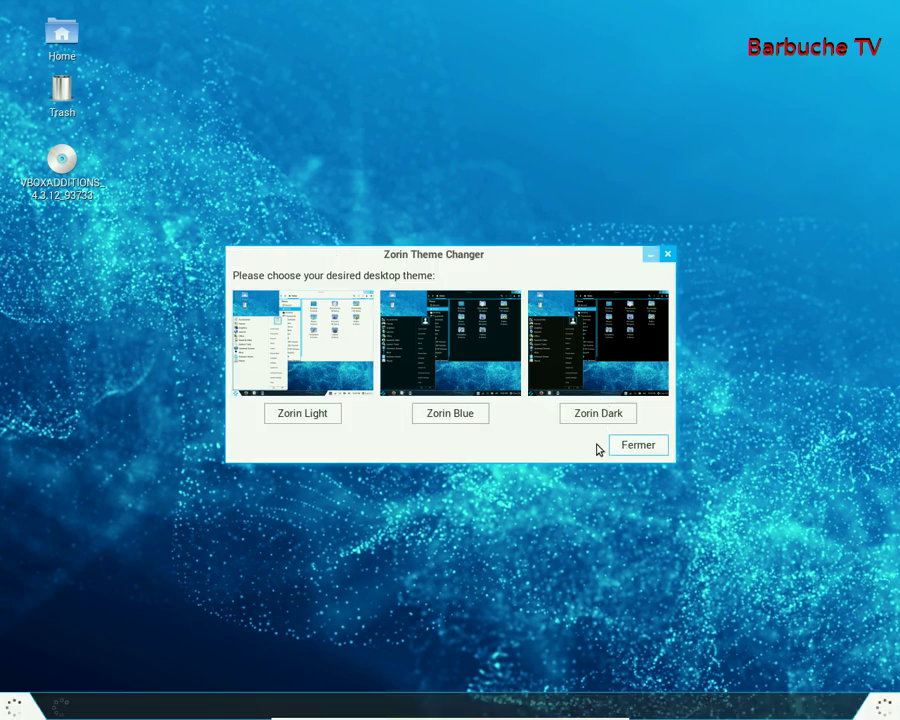
pyautogui.click(634, 447)
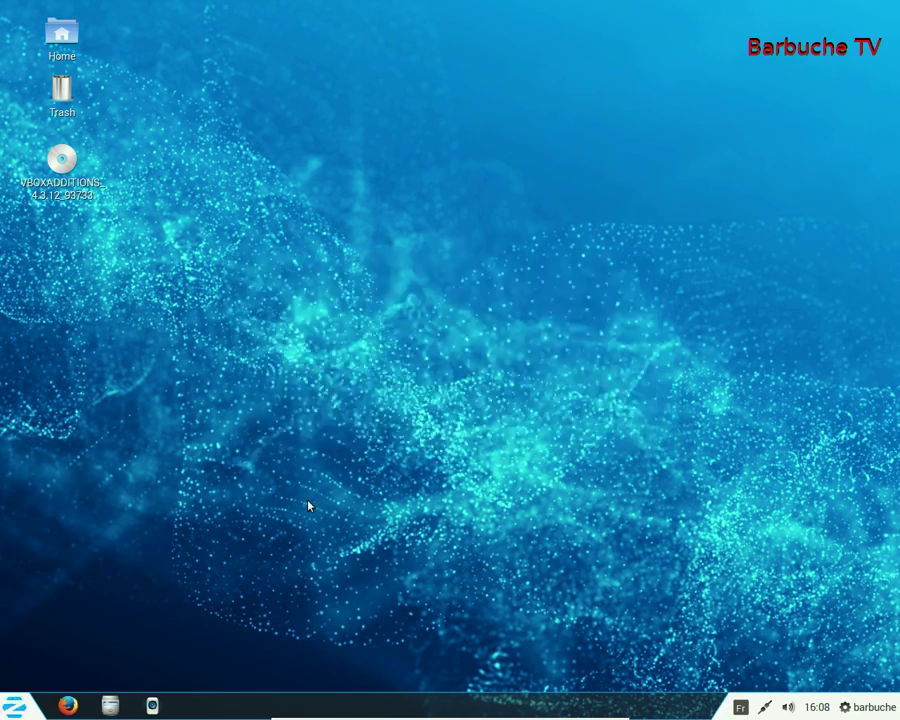
# Examine the programs installed under the Accessoires category and return to the category list.
pyautogui.click(20, 710)
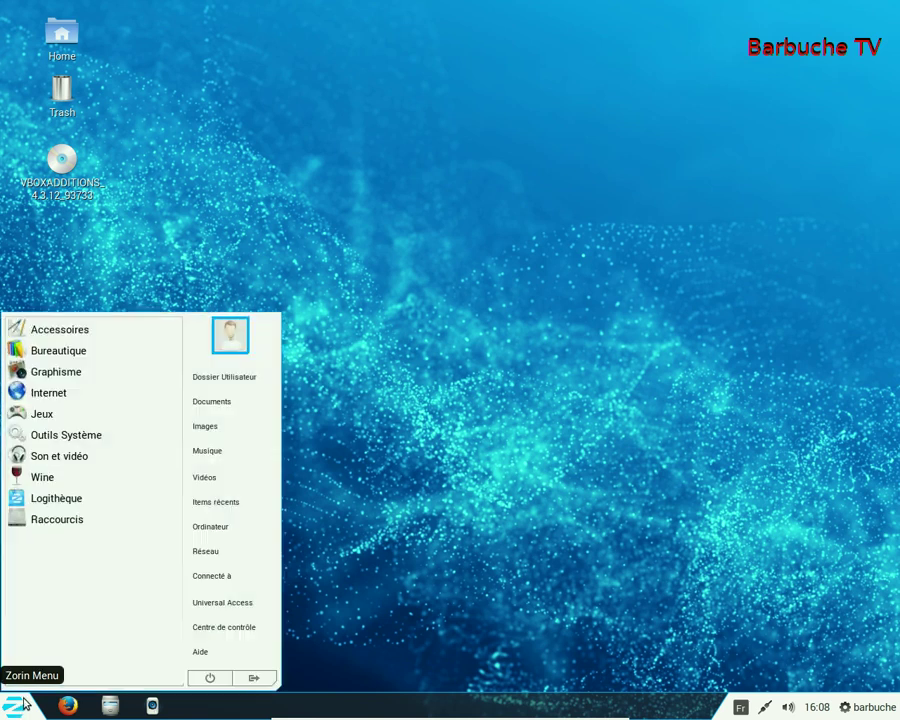
pyautogui.click(75, 334)
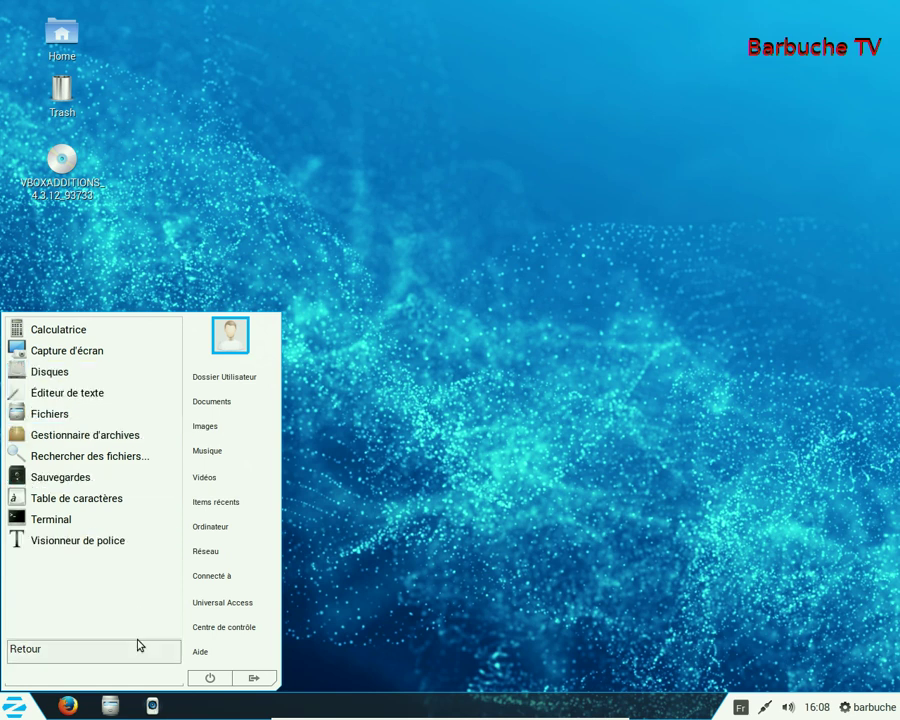
pyautogui.click(66, 646)
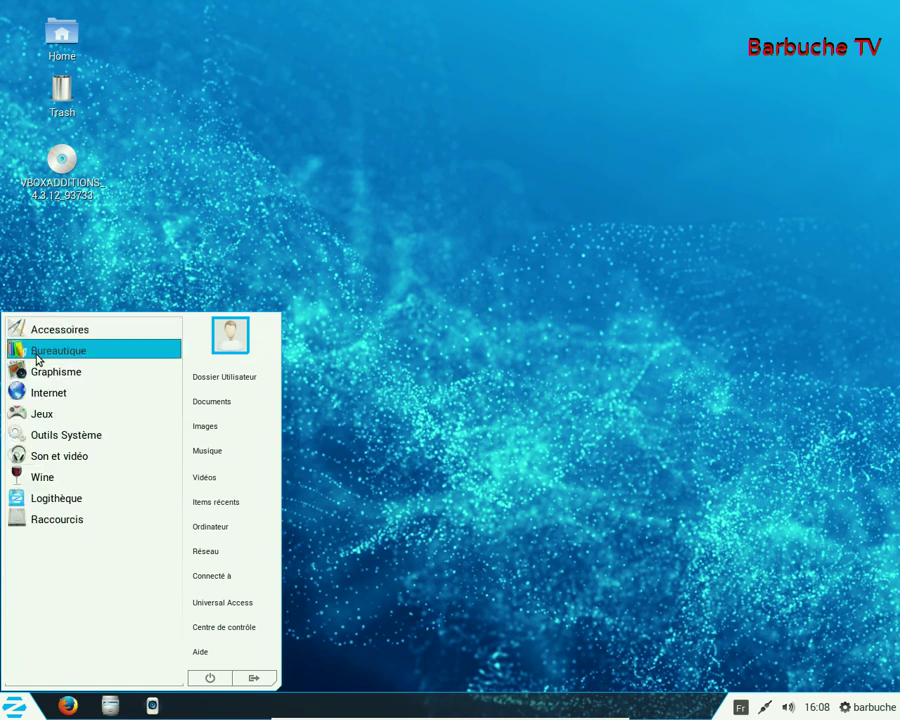
# Open LibreOffice from the Bureautique applications and create a blank Writer document.
pyautogui.click(38, 352)
pyautogui.click(70, 338)
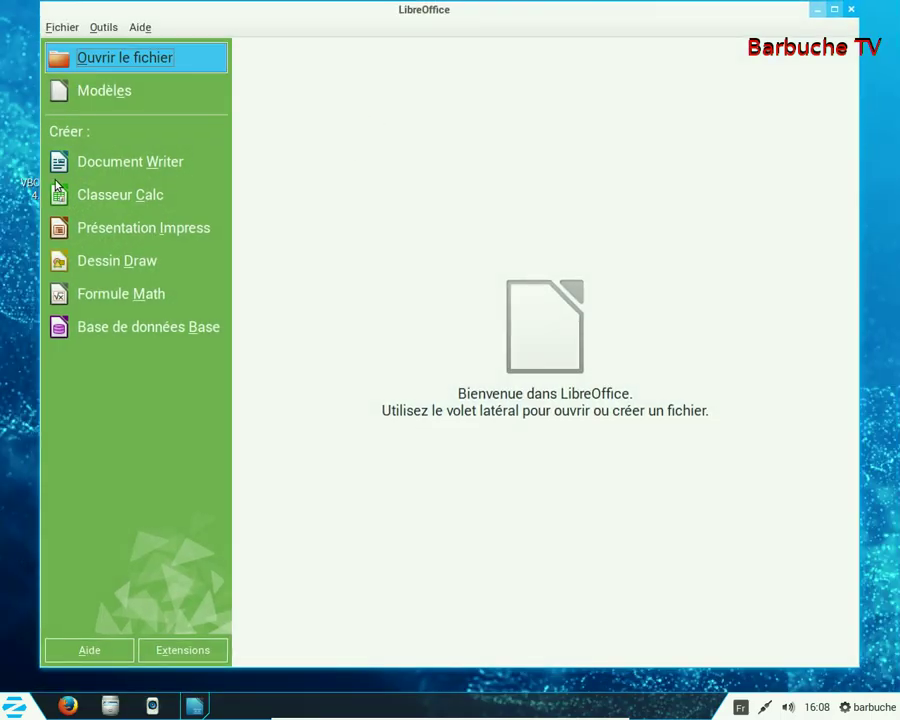
pyautogui.click(90, 161)
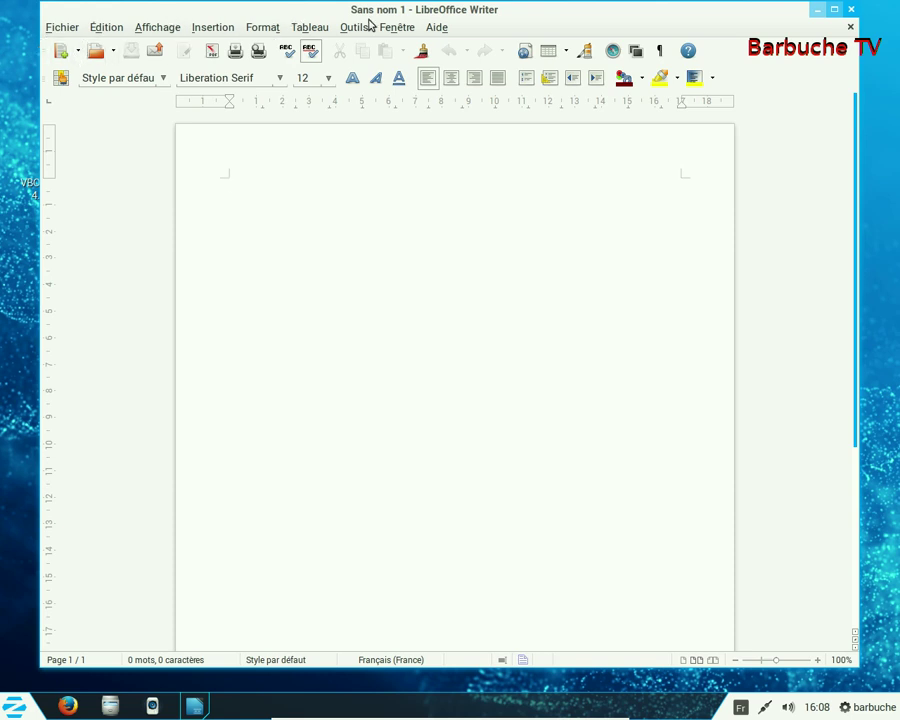
# Close the blank Writer document and examine the programs installed under the Internet and Jeux categories.
pyautogui.click(851, 9)
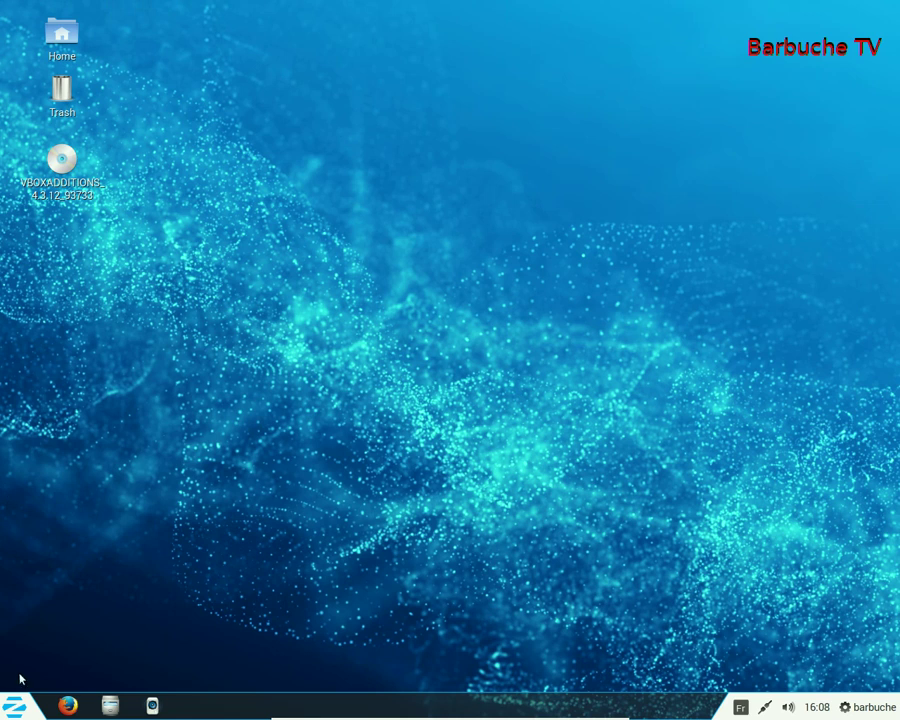
pyautogui.click(16, 708)
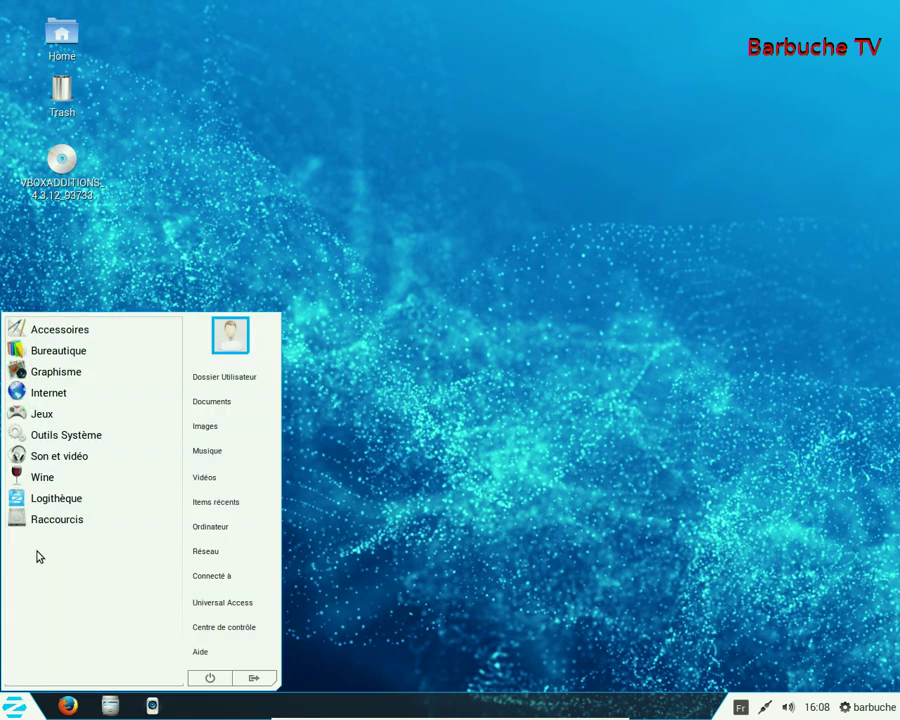
pyautogui.click(53, 396)
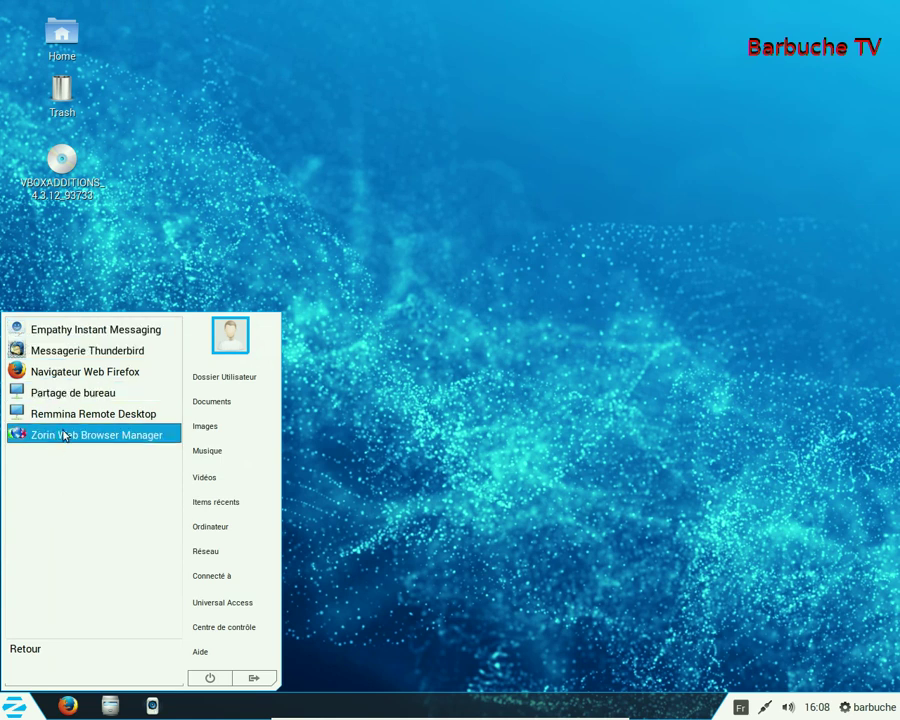
pyautogui.click(28, 649)
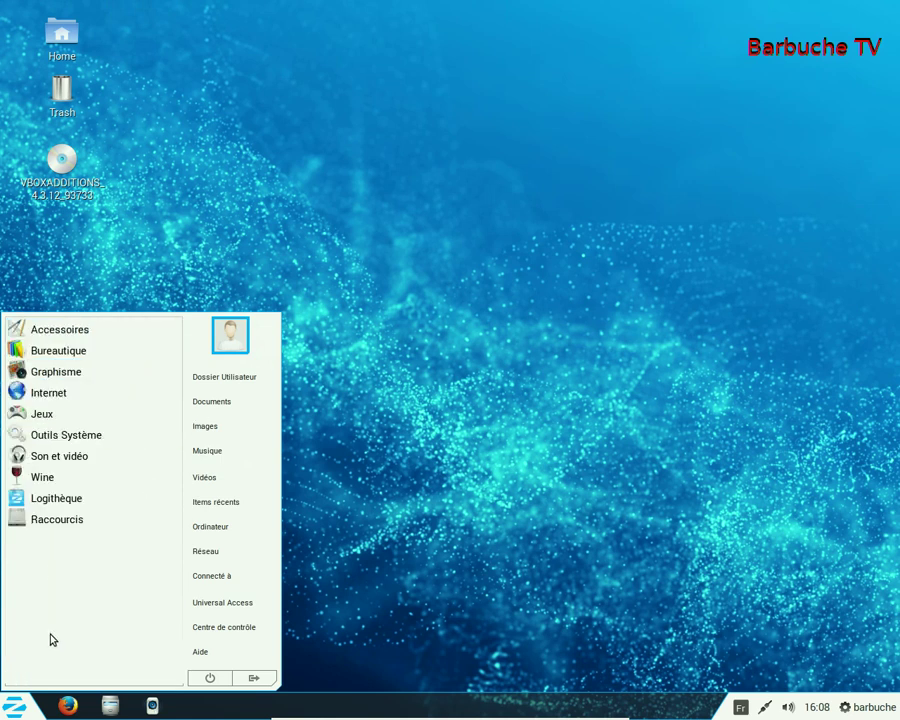
pyautogui.click(42, 414)
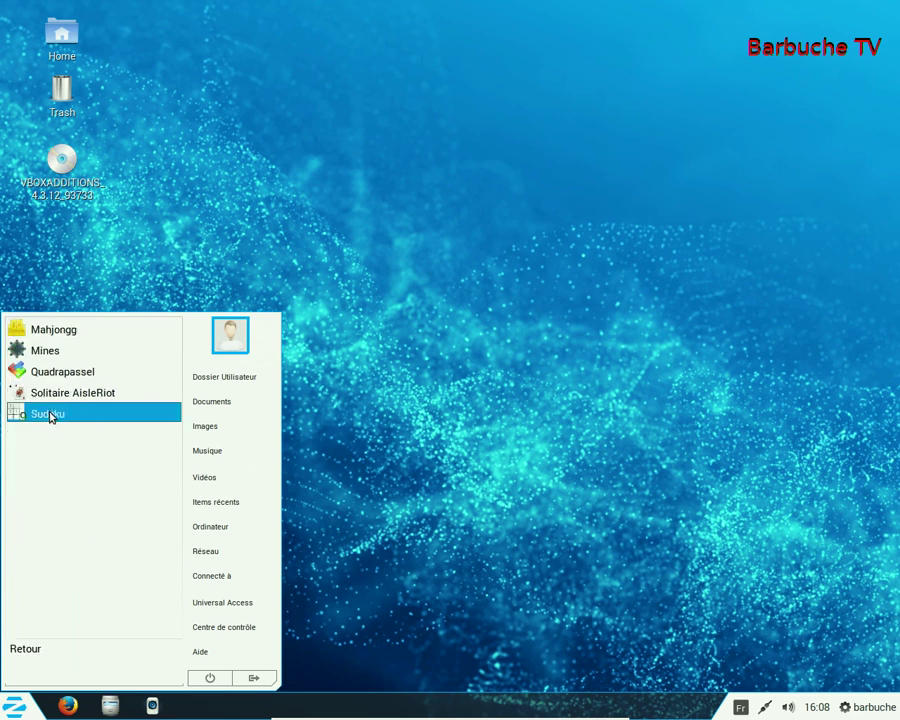
pyautogui.click(42, 650)
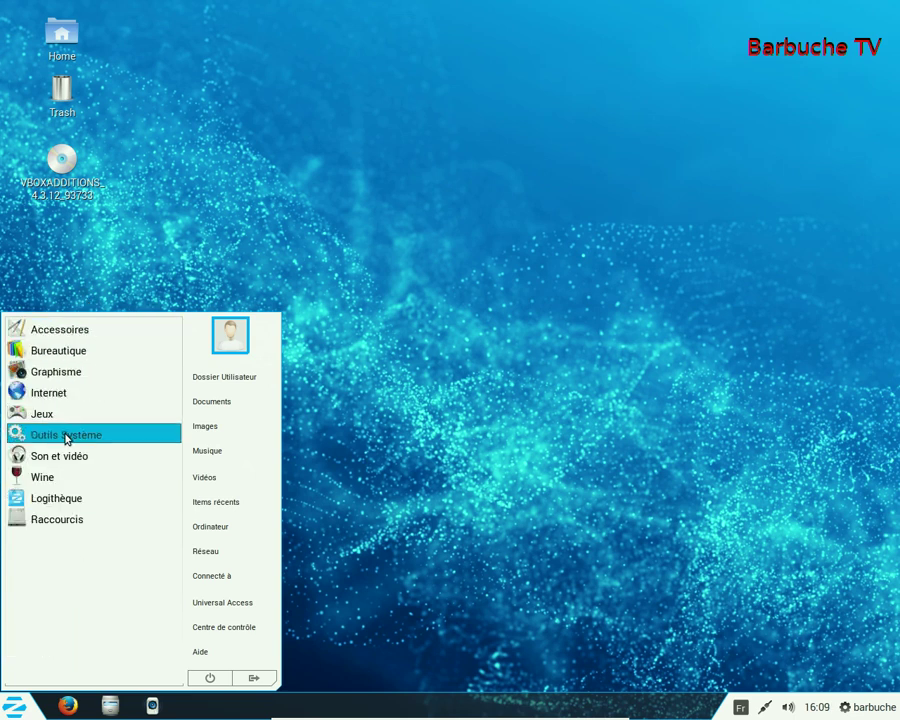
# Open Paramètres système from the Outils Système category, look over the available settings, and close it.
pyautogui.click(66, 437)
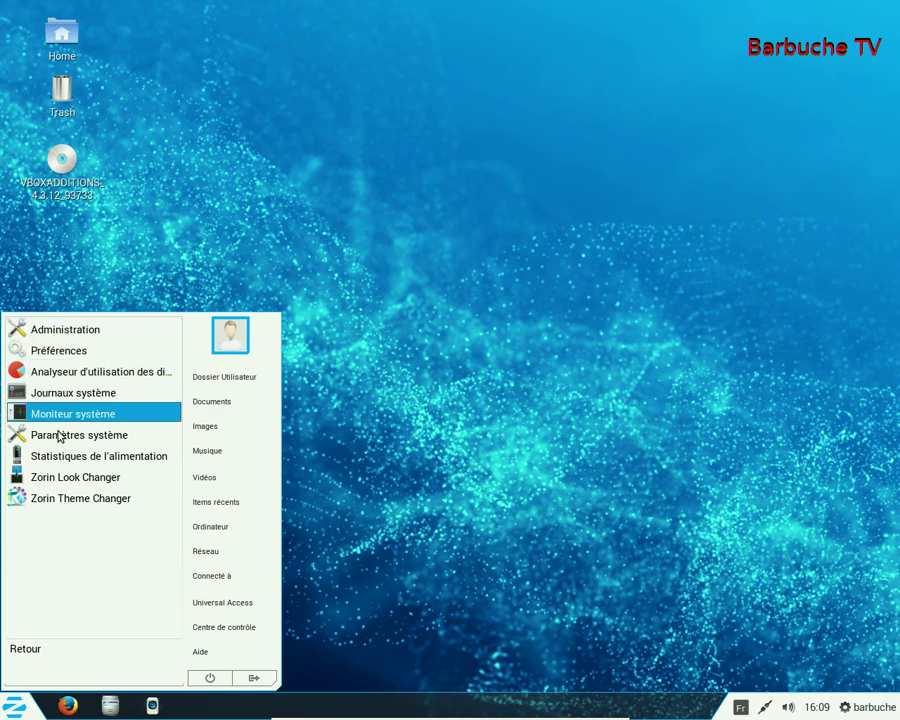
pyautogui.click(88, 434)
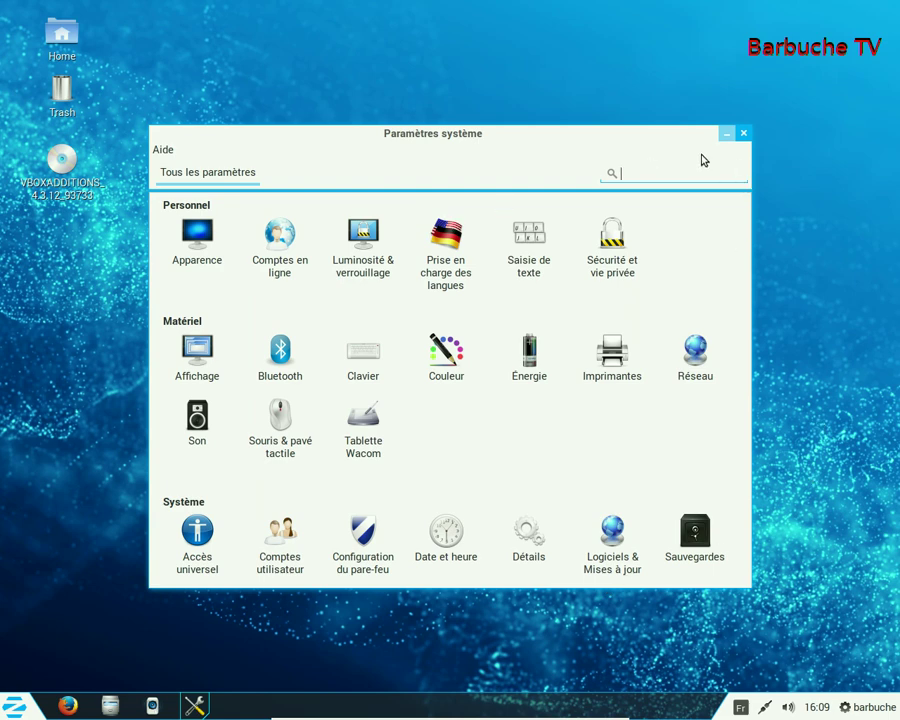
pyautogui.click(743, 133)
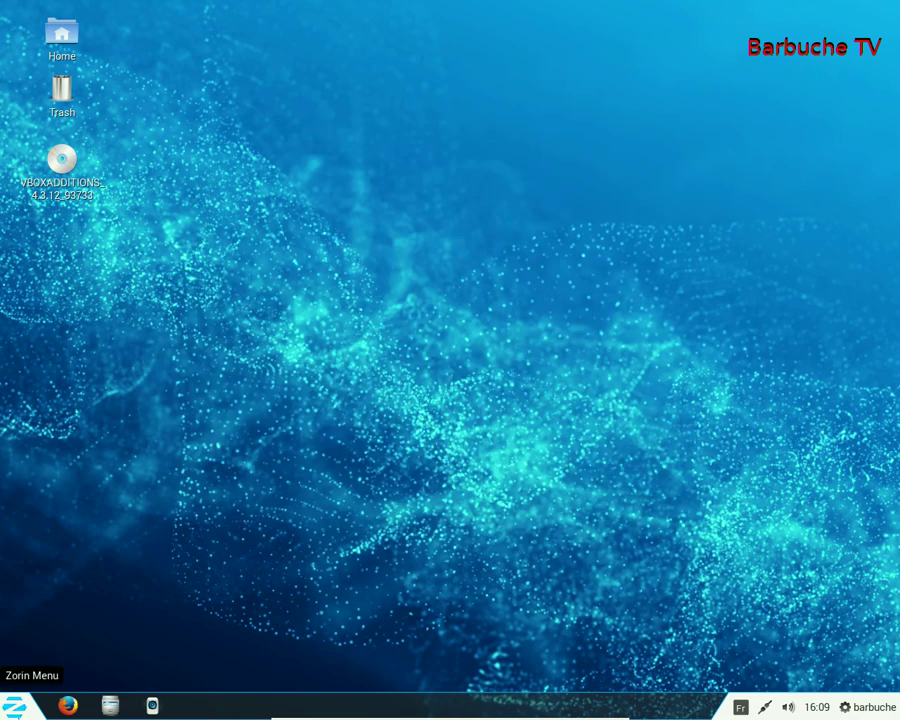
# Examine the entries in the Wine category of the main application menu and return to the category list.
pyautogui.click(14, 705)
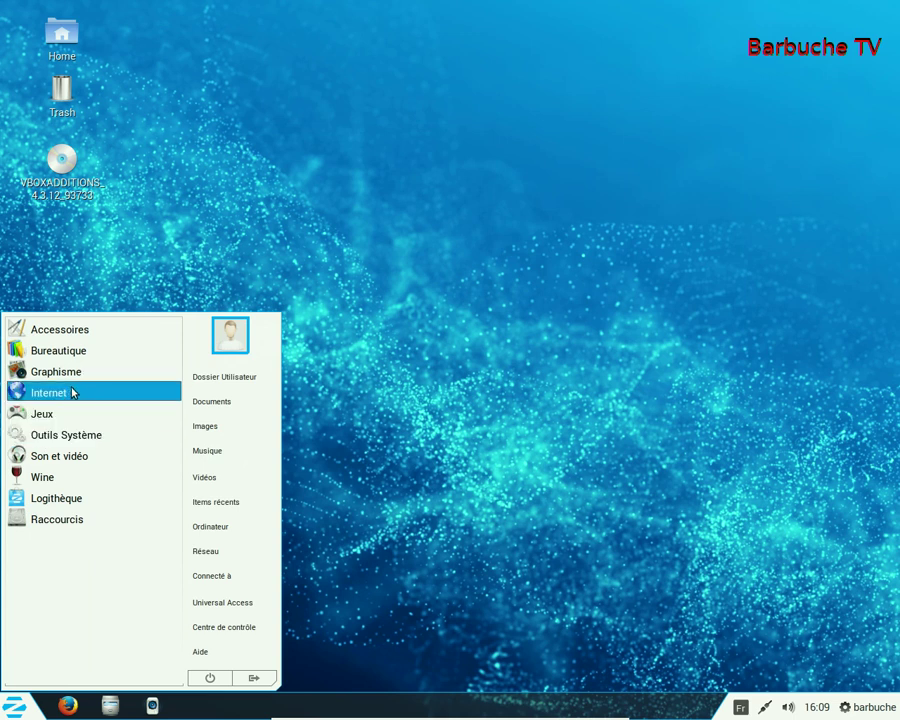
pyautogui.click(46, 478)
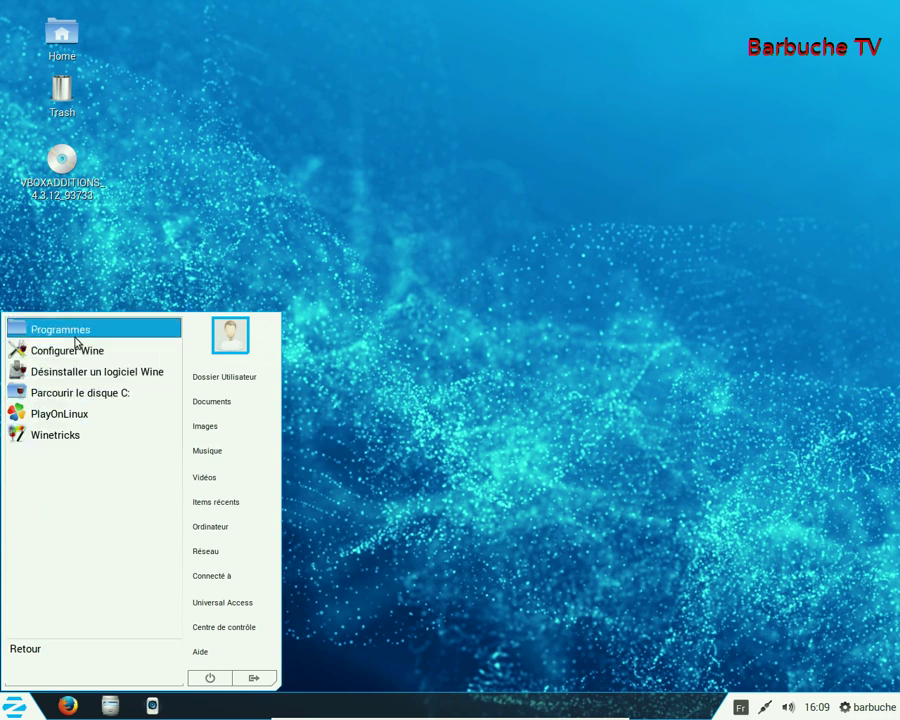
pyautogui.click(40, 651)
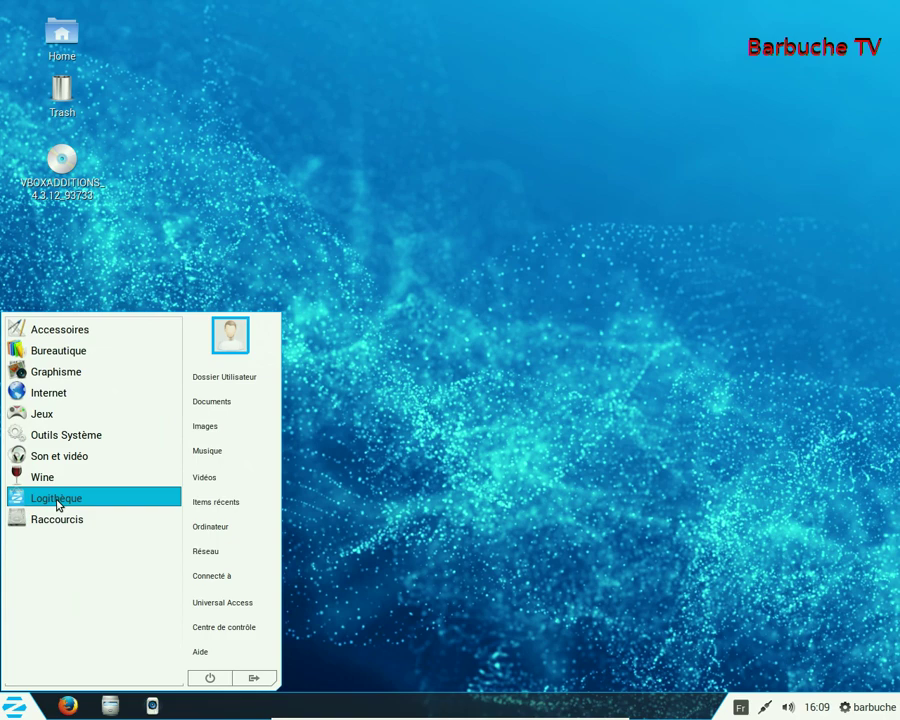
# Open the Logithèque software centre, look through its featured applications page, and close it.
pyautogui.click(176, 502)
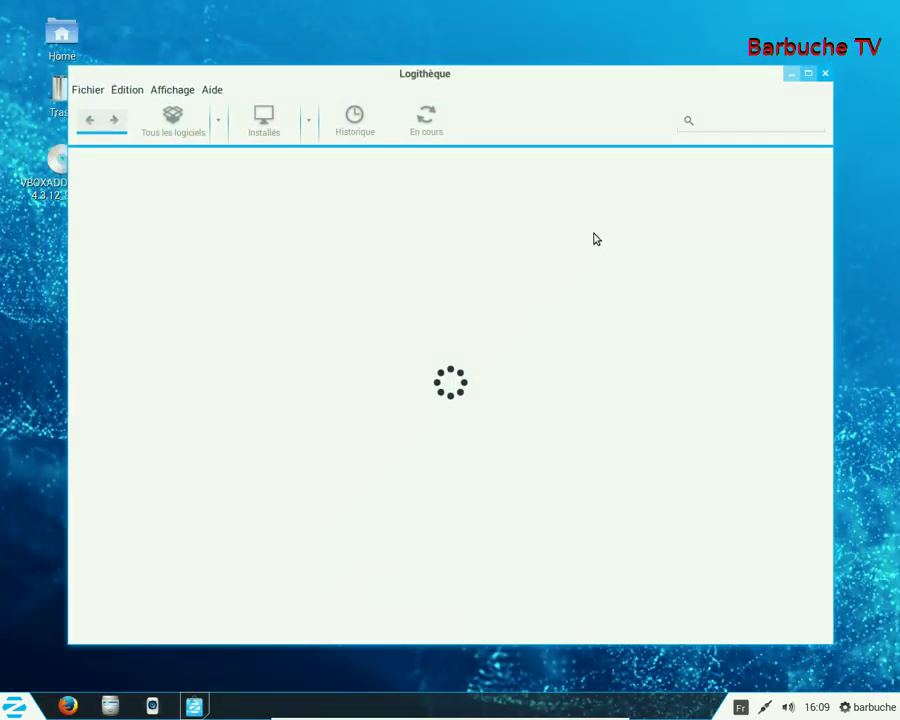
pyautogui.scroll(-3, 482, 372)
pyautogui.scroll(3, 482, 372)
pyautogui.click(825, 73)
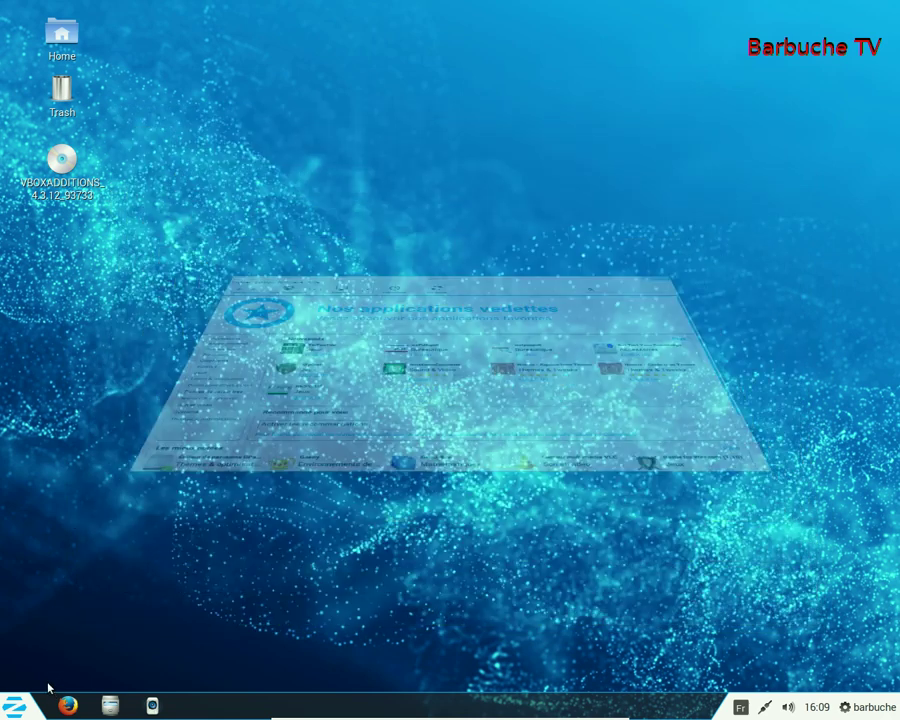
# Open the Ordinateur location in the file manager and move its window toward the middle of the desktop.
pyautogui.click(20, 706)
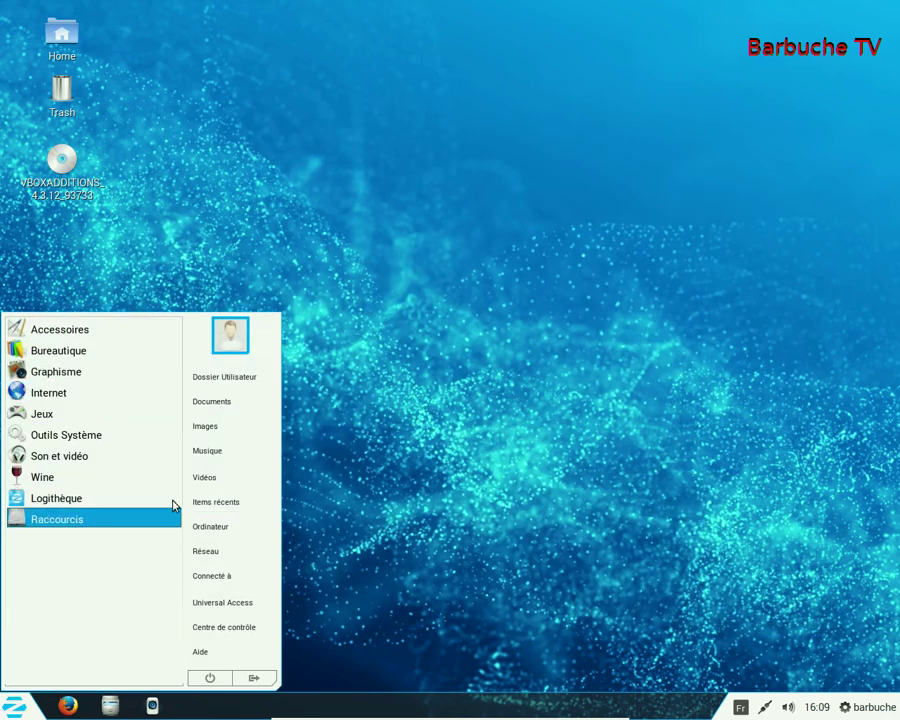
pyautogui.click(221, 533)
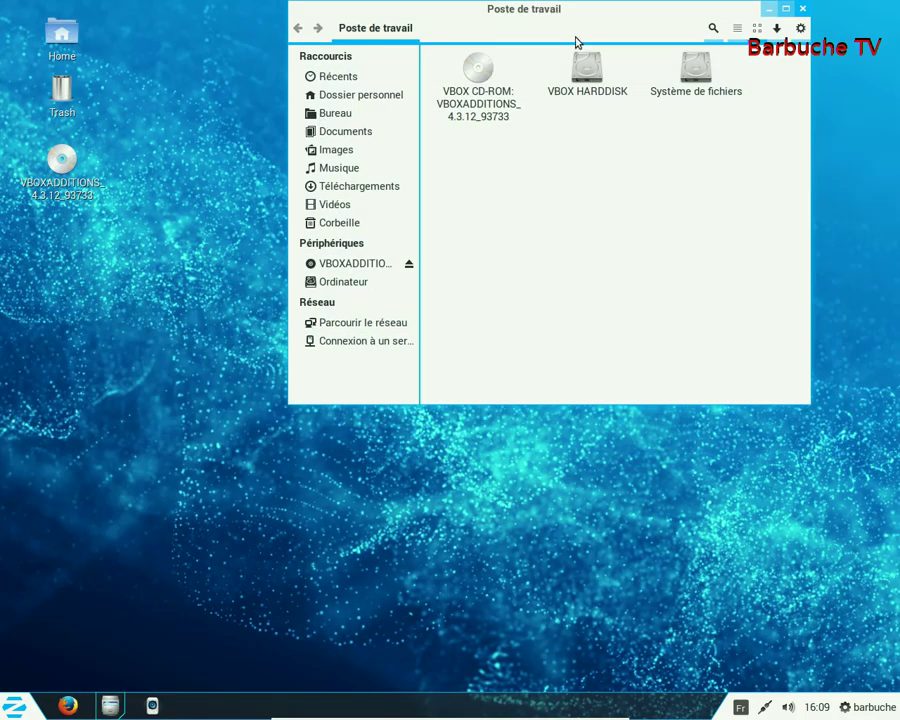
pyautogui.moveTo(566, 20); pyautogui.dragTo(527, 144)
pyautogui.moveTo(479, 208); pyautogui.dragTo(414, 215)
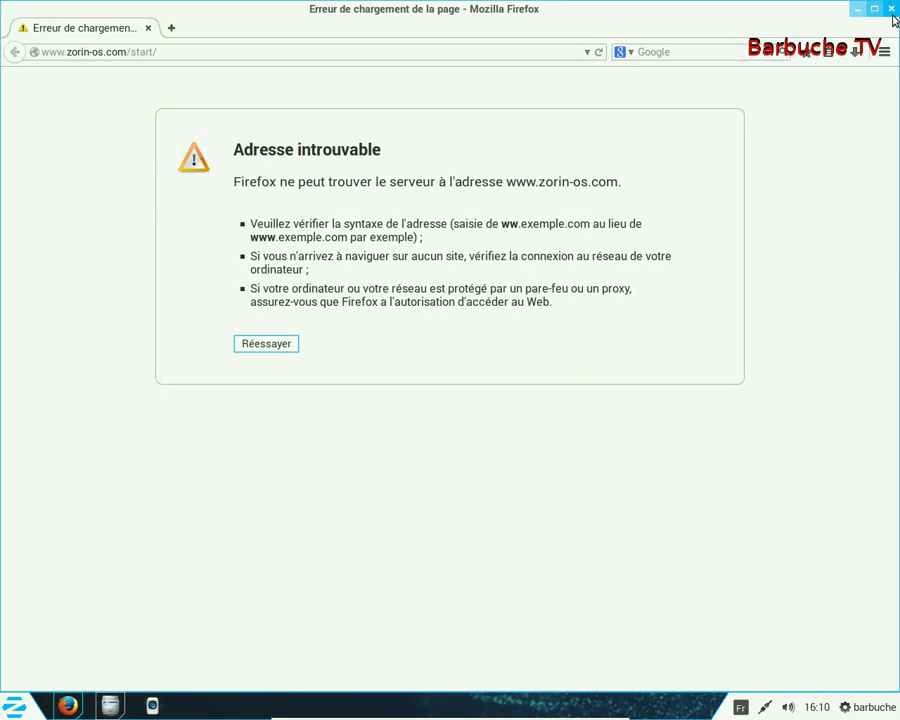
# Close the Firefox window and the Poste de travail file manager window.
pyautogui.click(876, 20)
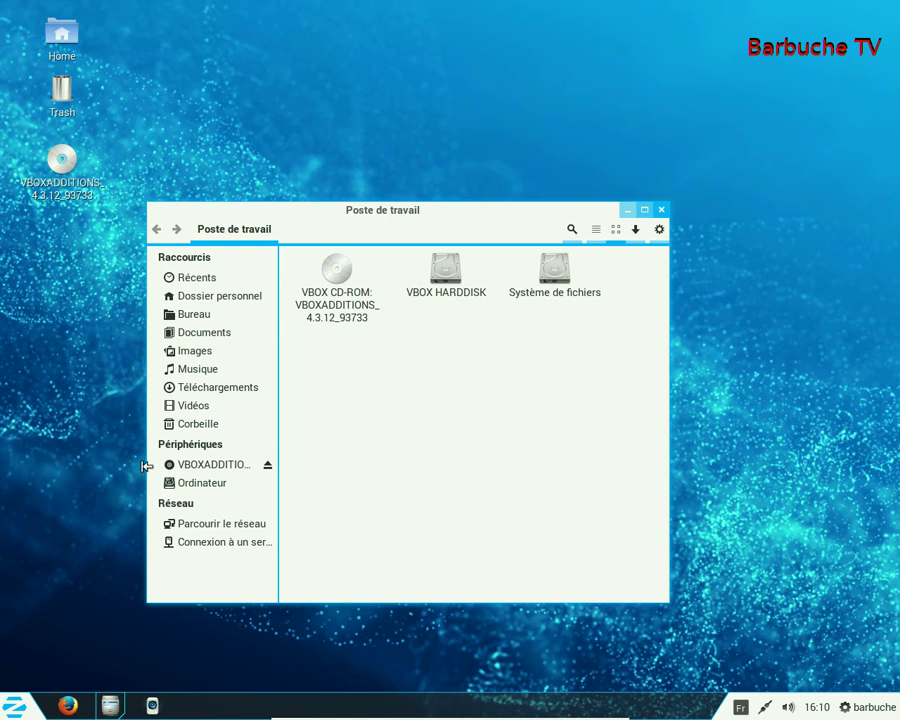
pyautogui.click(661, 210)
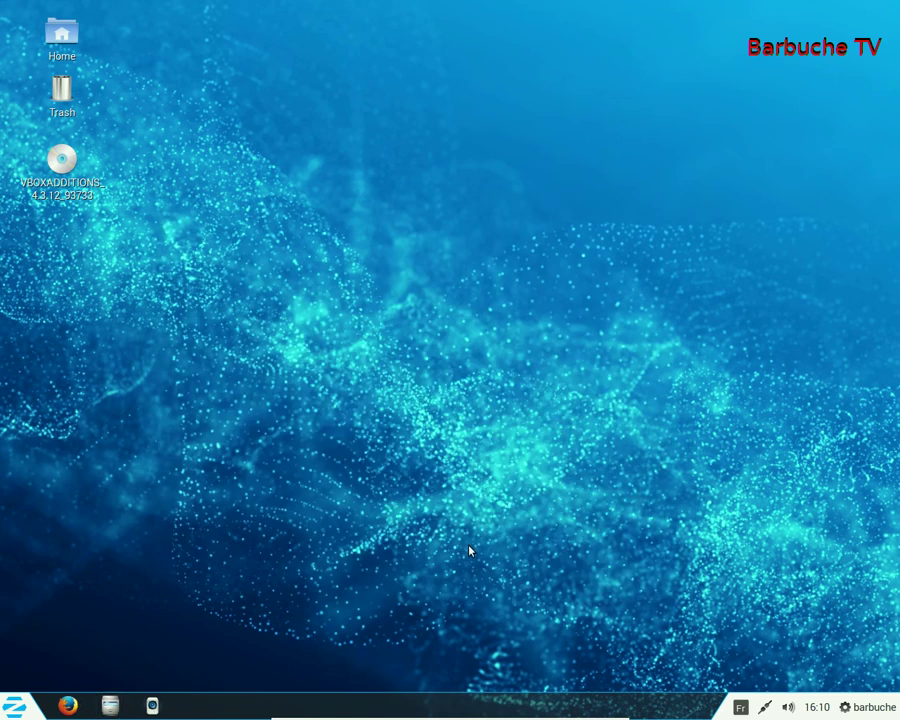
pyautogui.click(19, 708)
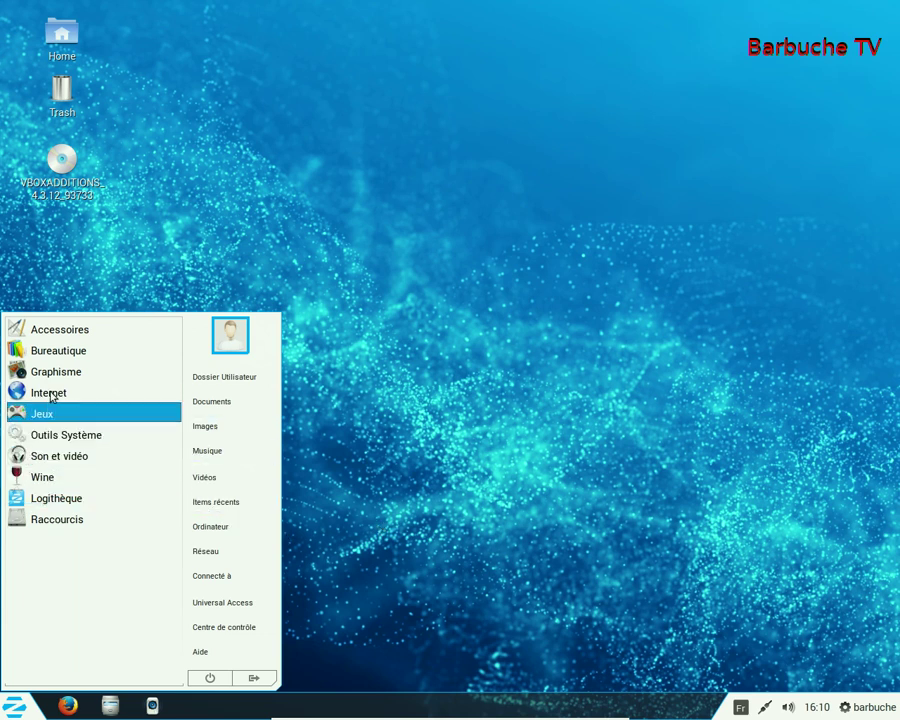
pyautogui.click(532, 272)
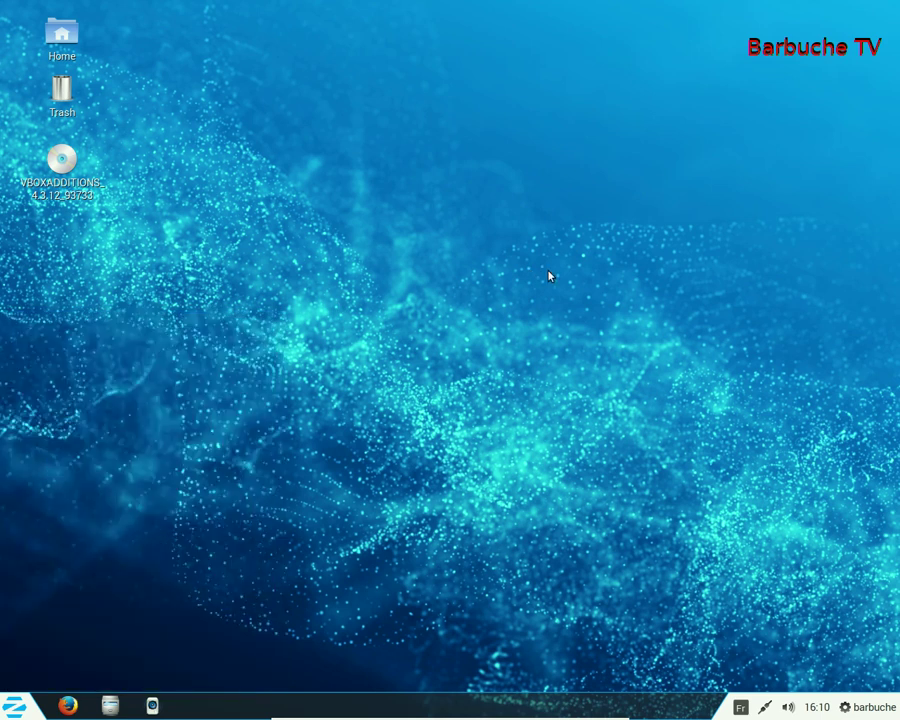